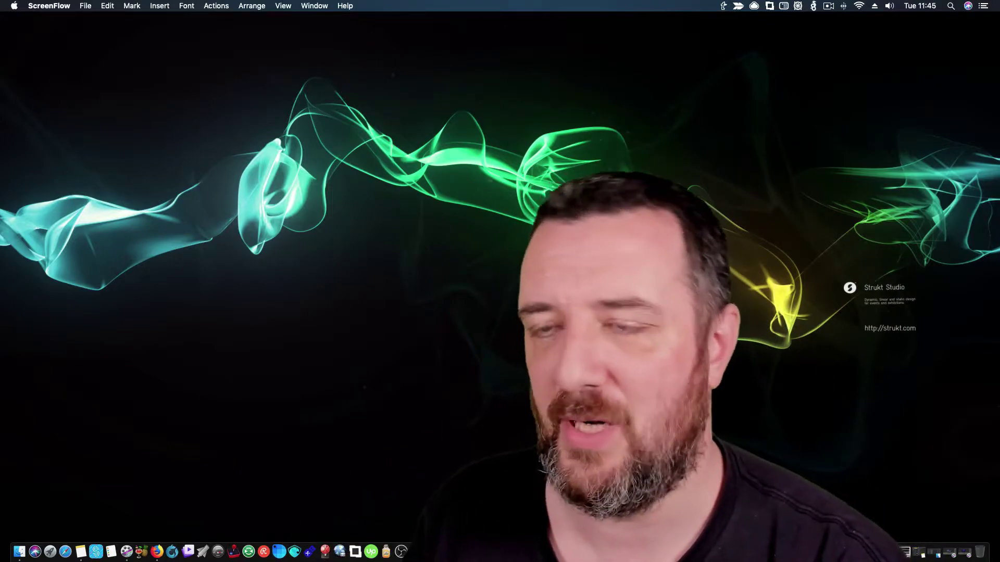
Step: Bring the 1ramp-vlog template window forward and enlarge its timeline to show more tracks
click(828, 6)
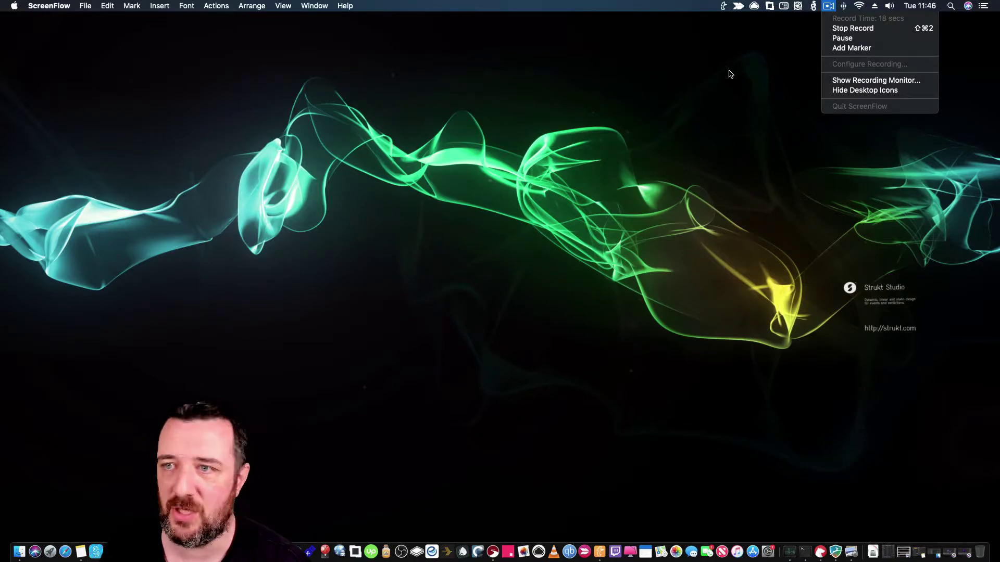
click(909, 484)
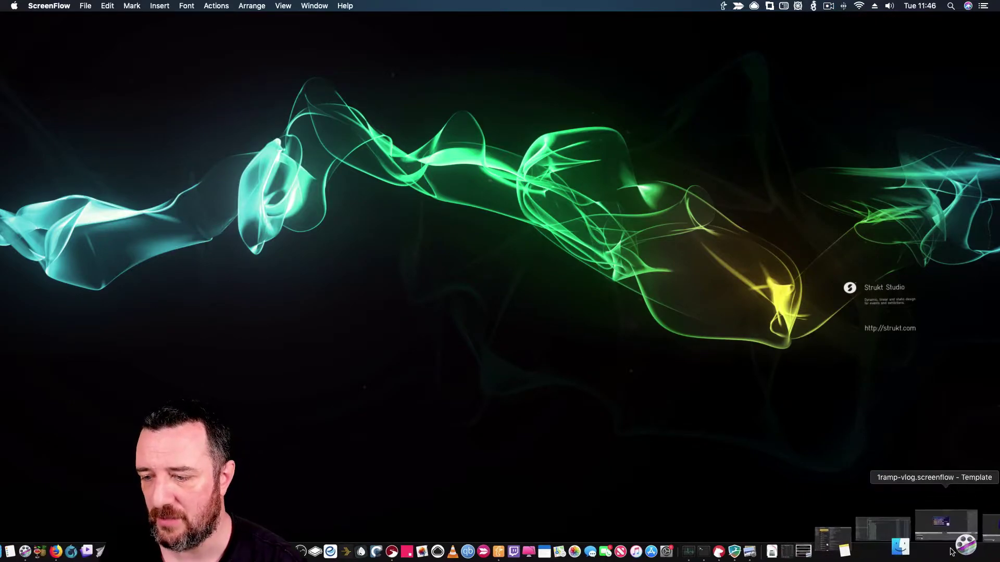
click(899, 527)
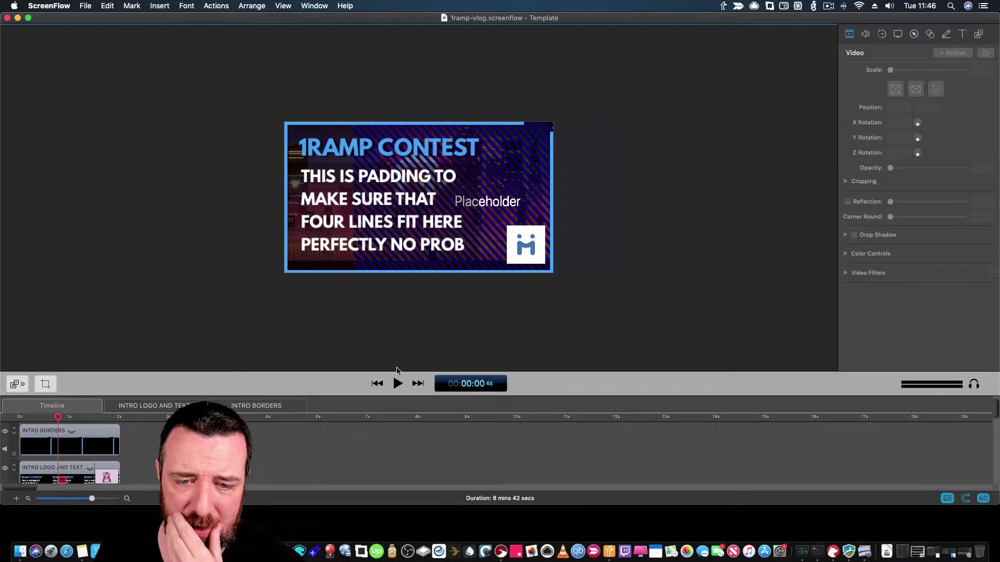
drag(397, 372, 400, 197)
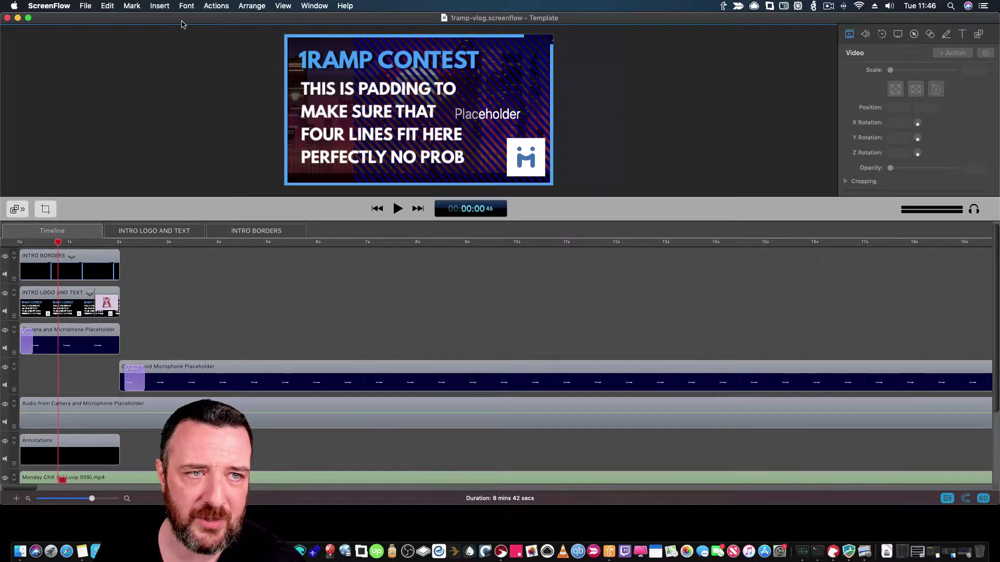
click(49, 6)
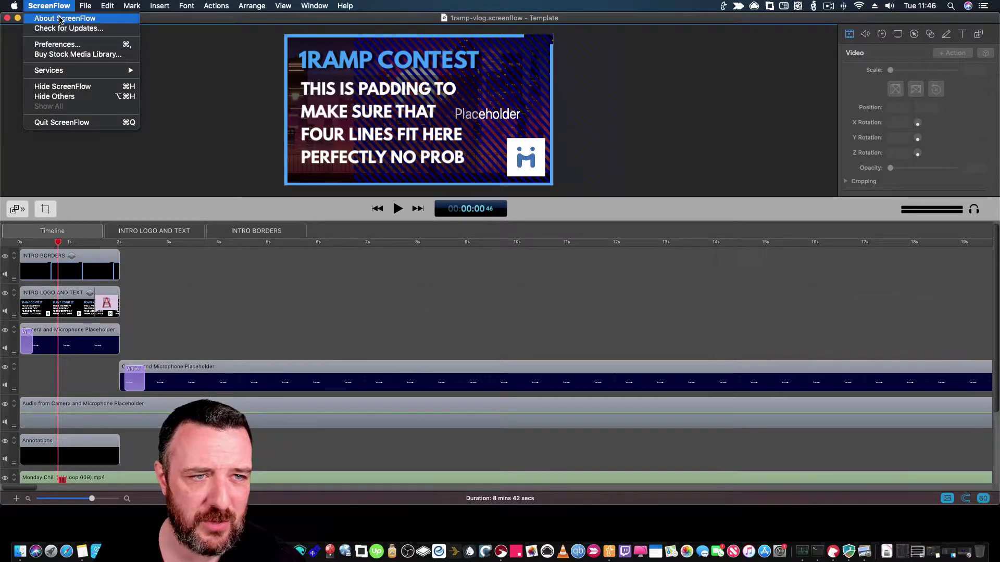
key(Return)
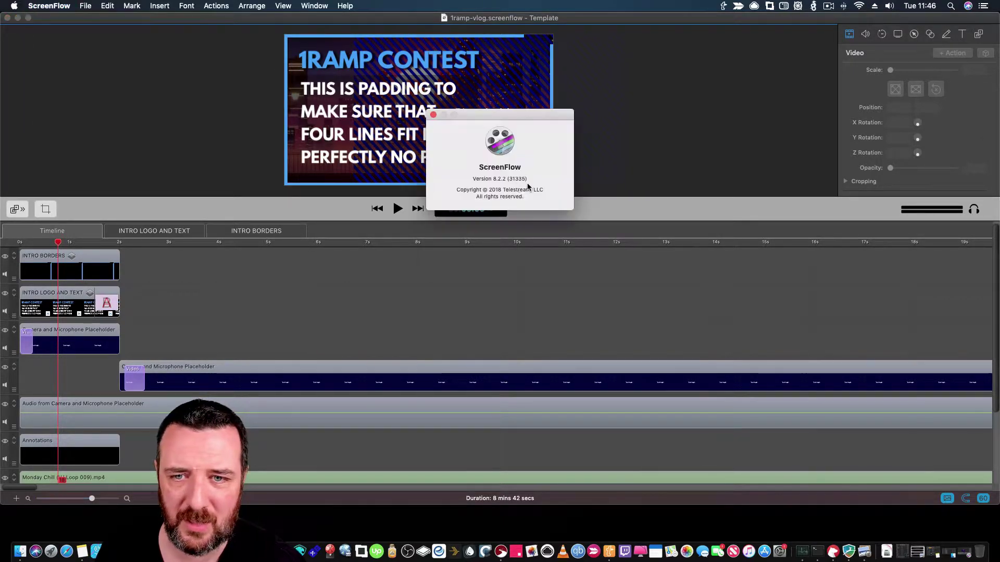
click(433, 115)
click(159, 6)
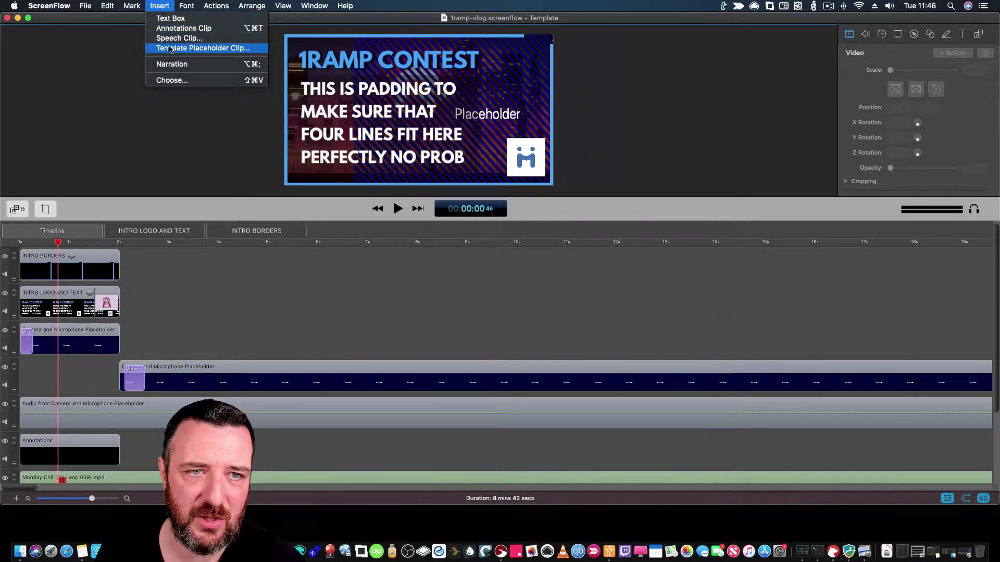
click(158, 6)
click(159, 6)
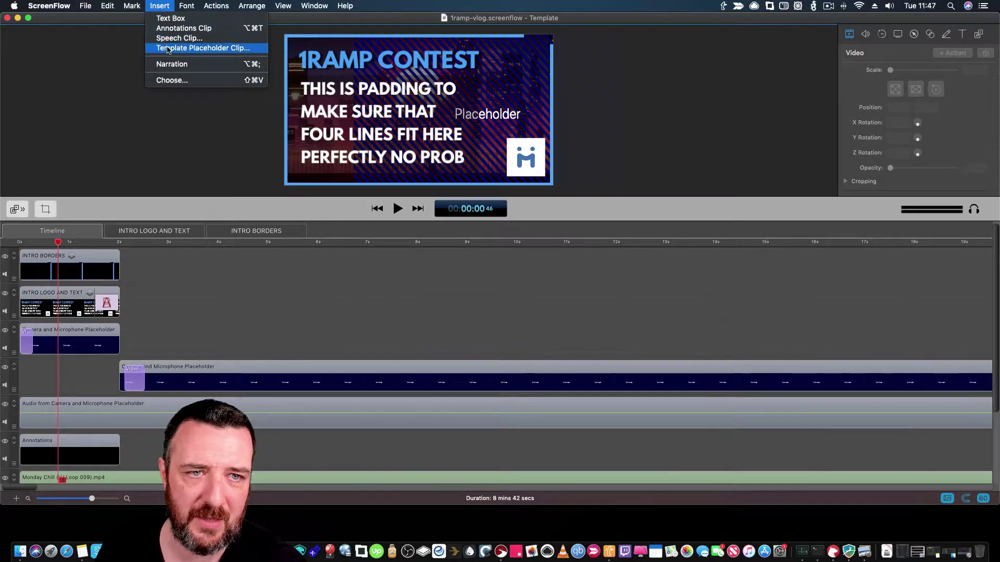
click(168, 48)
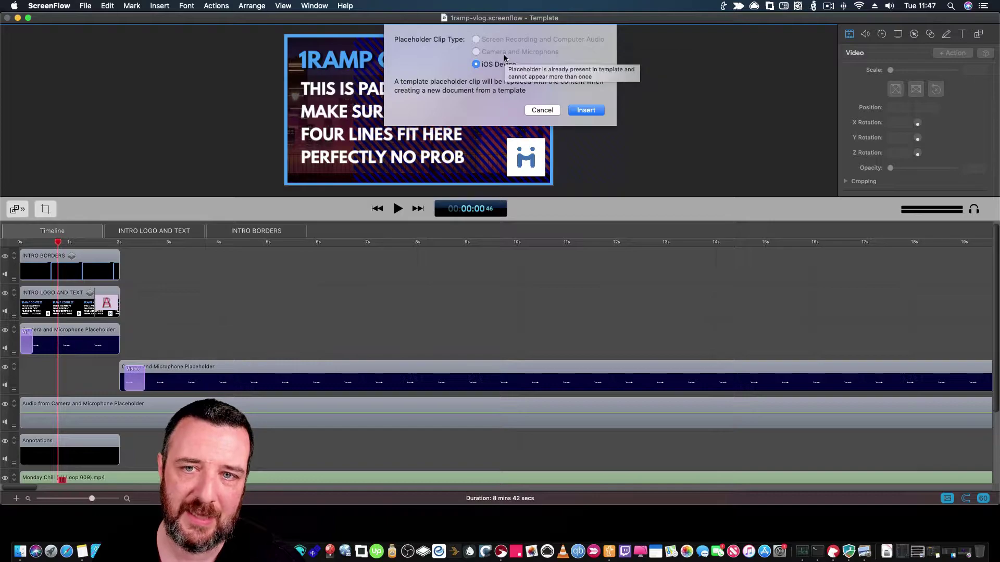
click(542, 110)
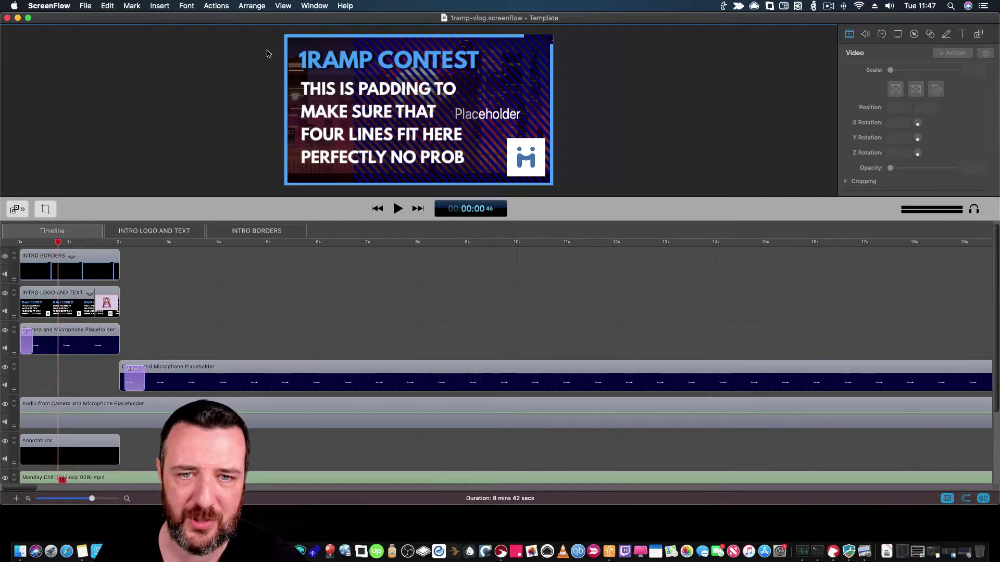
Step: Open the INTRO BORDERS nested clip from the main timeline, after checking its right-click actions
double_click(90, 259)
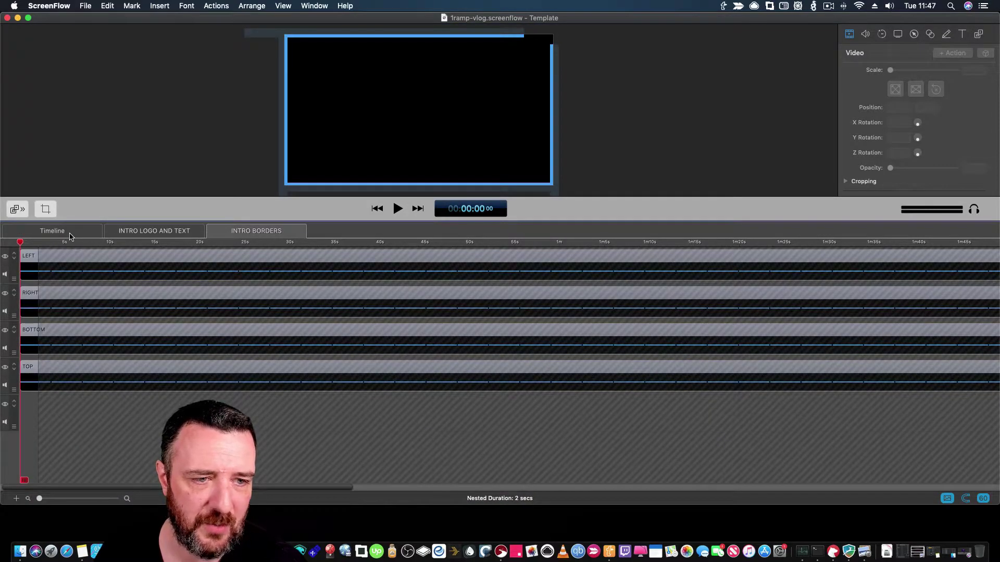
click(71, 234)
click(101, 260)
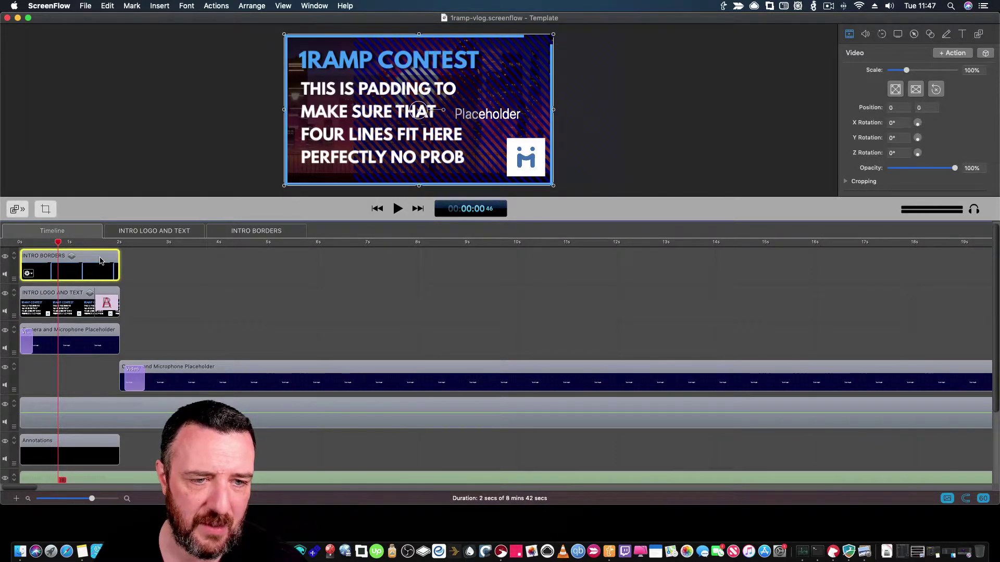
right_click(101, 260)
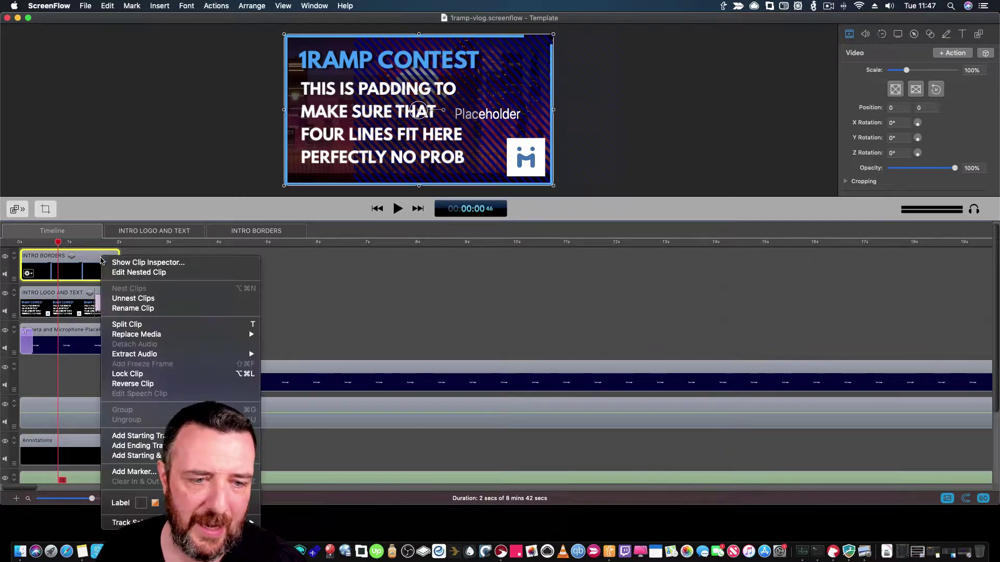
click(91, 260)
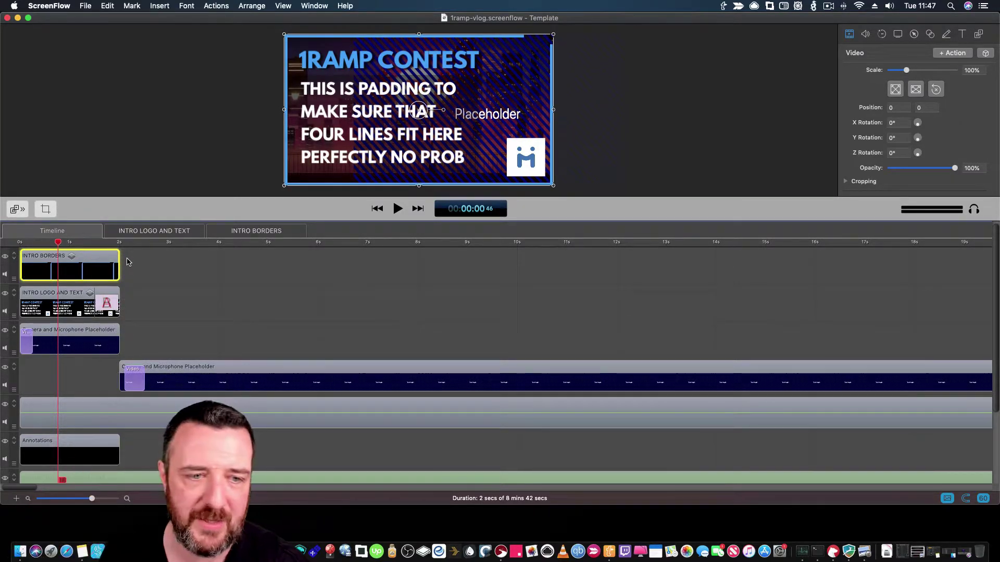
double_click(105, 258)
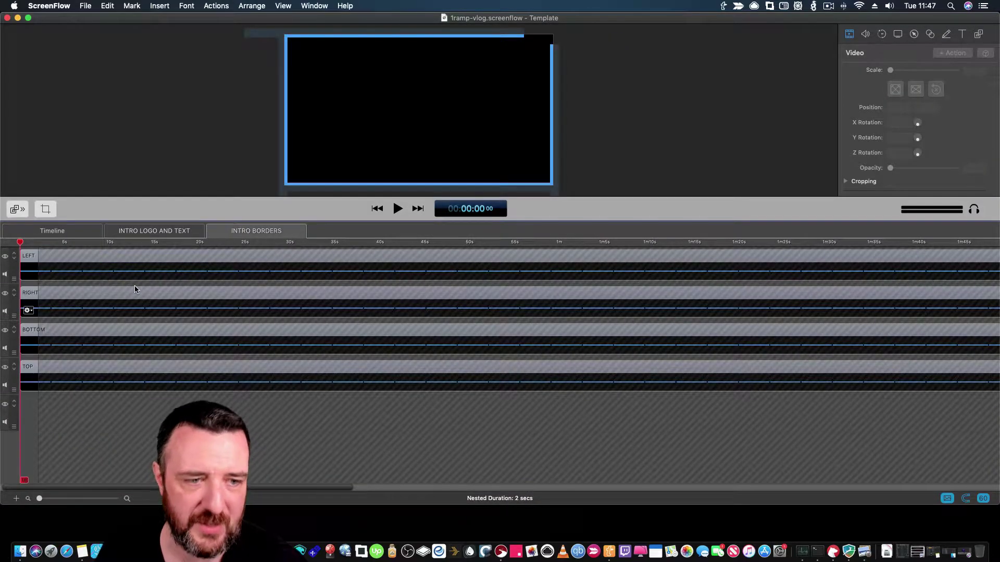
Step: Select the LEFT, RIGHT, BOTTOM and TOP border tracks in turn
click(28, 259)
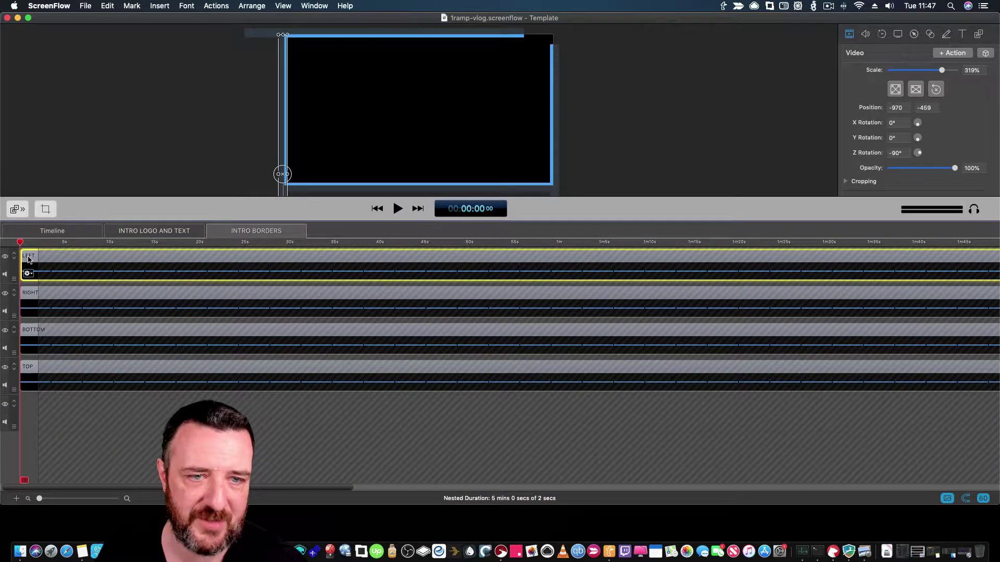
click(29, 294)
click(30, 334)
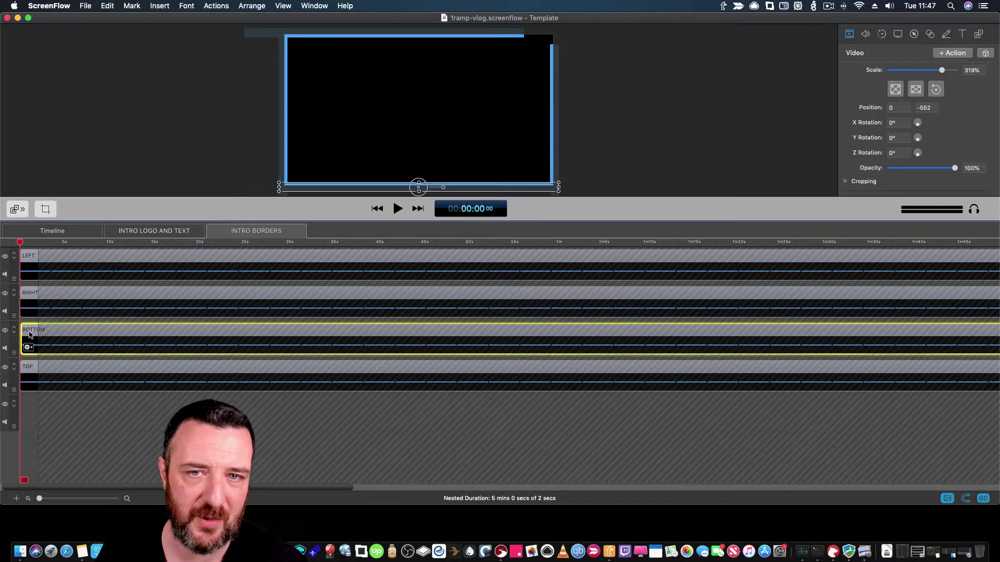
click(29, 367)
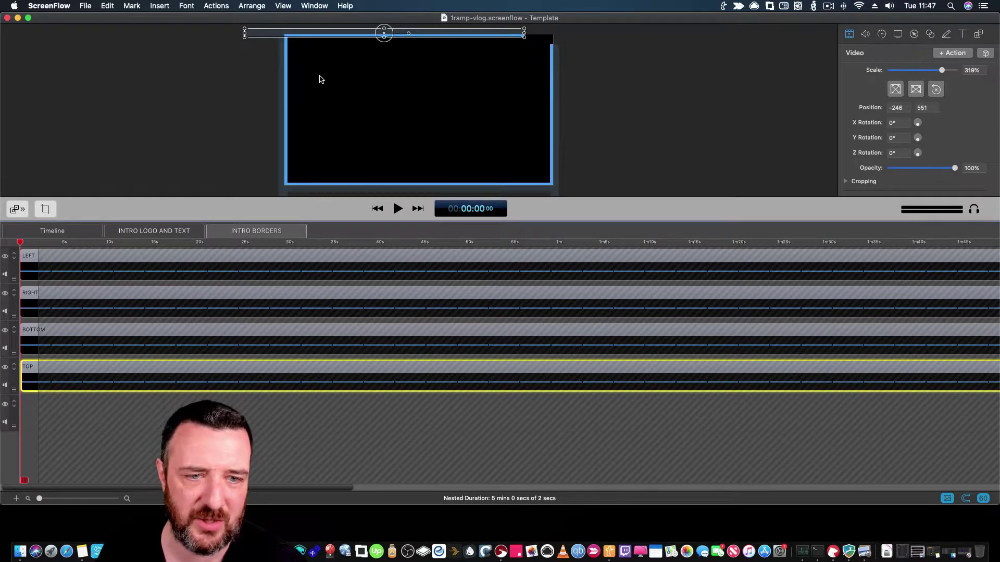
Step: Recolour the top border line red, then undo the colour change
double_click(334, 38)
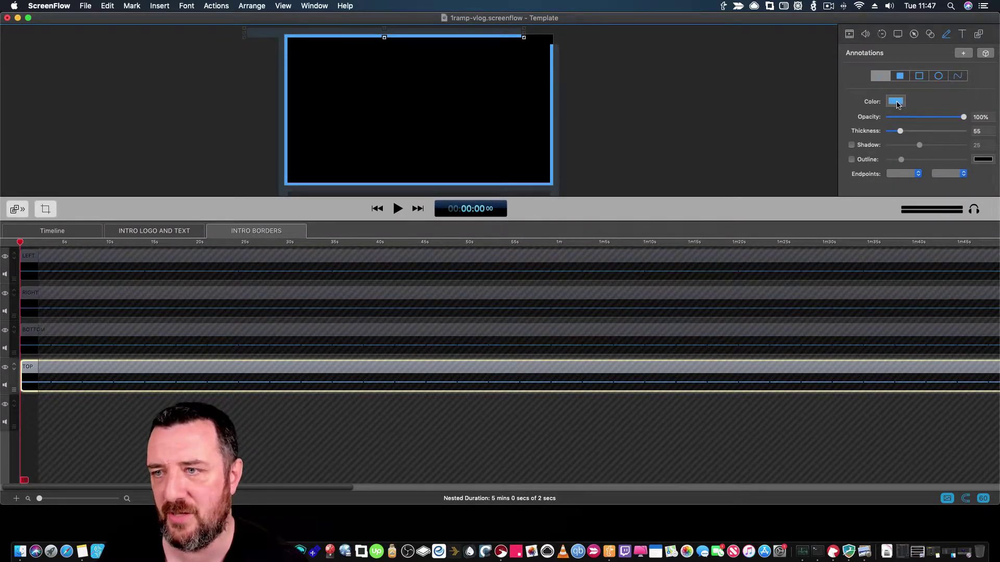
click(897, 103)
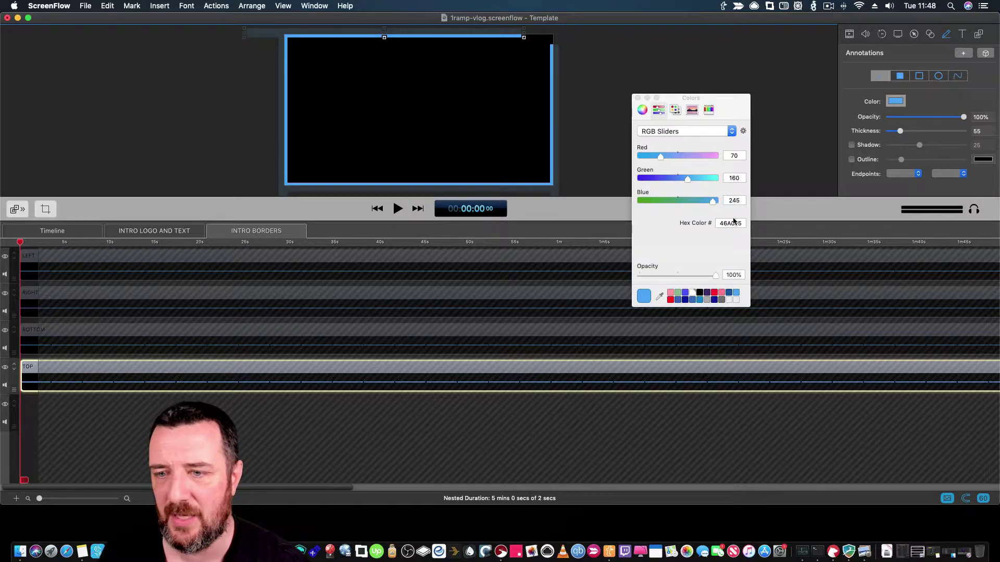
click(671, 299)
click(583, 92)
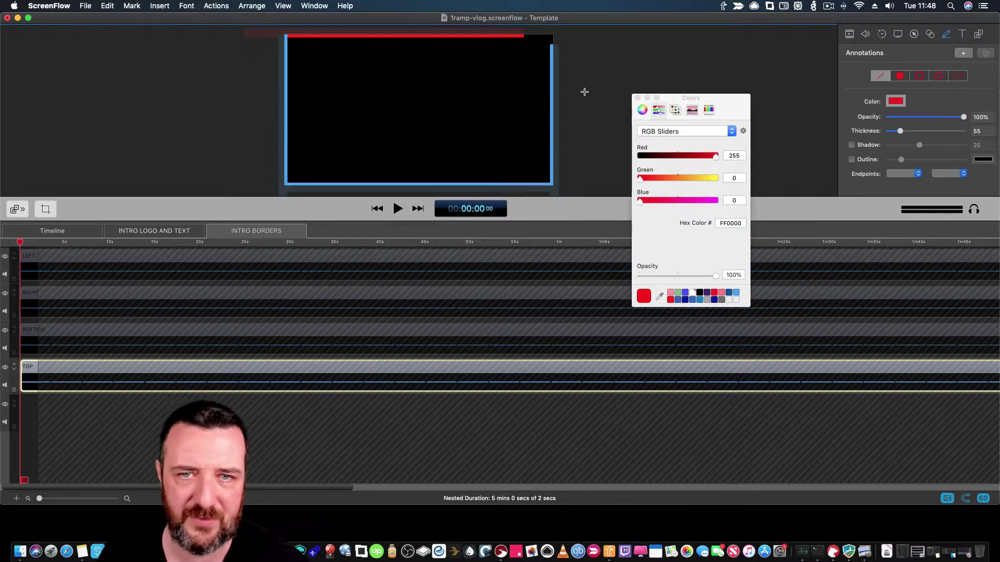
click(637, 98)
click(111, 9)
click(111, 8)
click(111, 7)
click(114, 18)
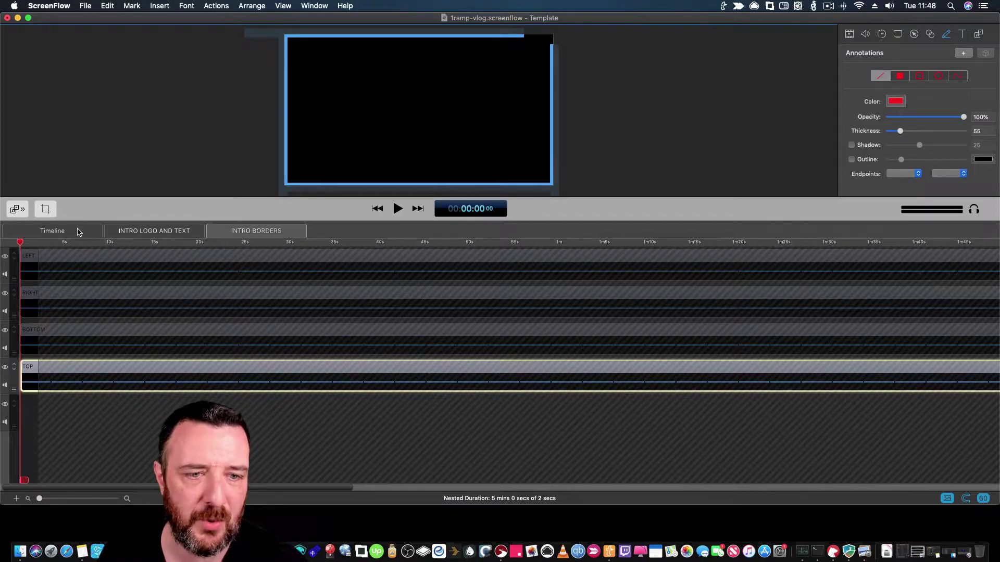
Step: Check the LEFT border clip's duration in the Clip Inspector, then return to the main timeline
click(199, 270)
key(super+shift+i)
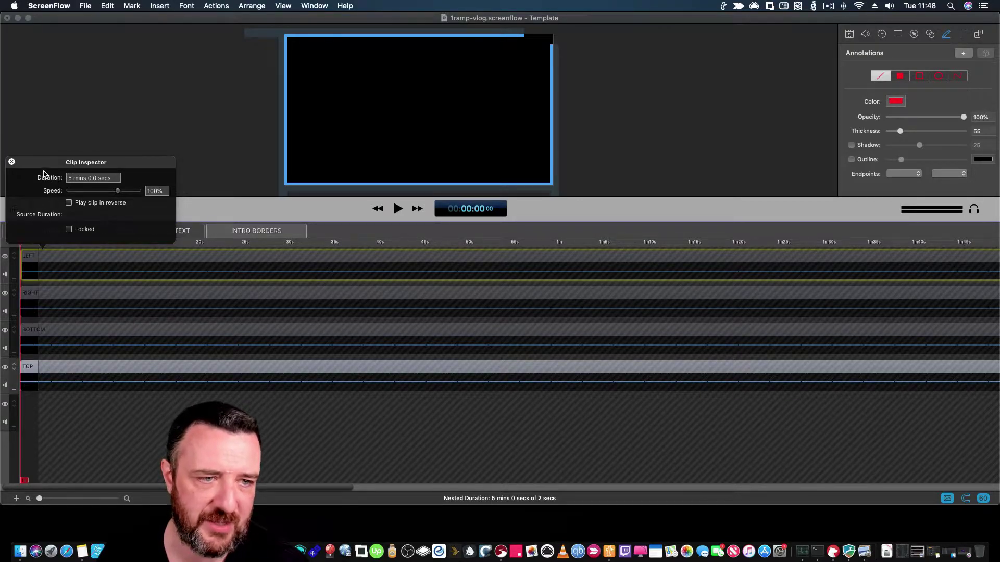
click(12, 162)
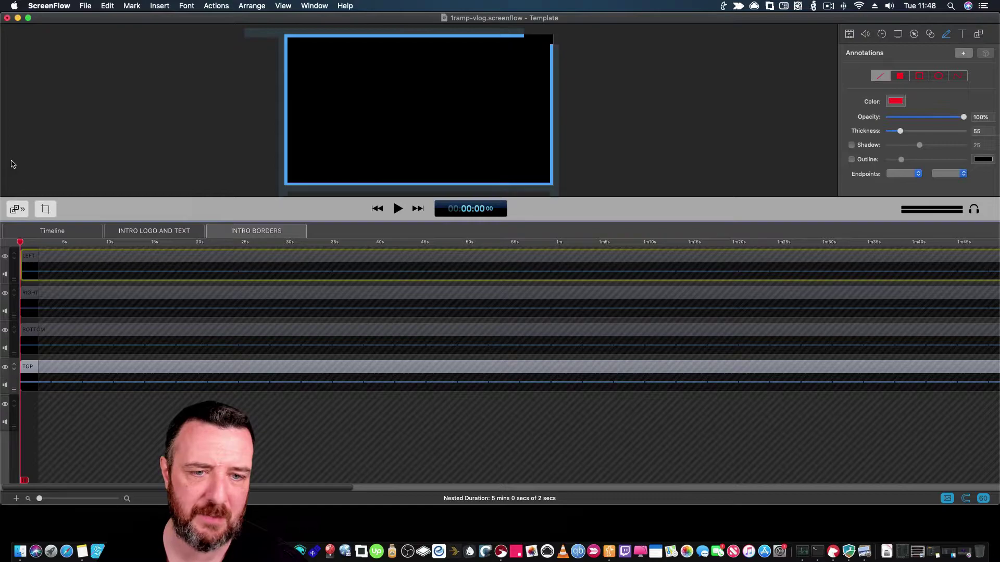
click(77, 230)
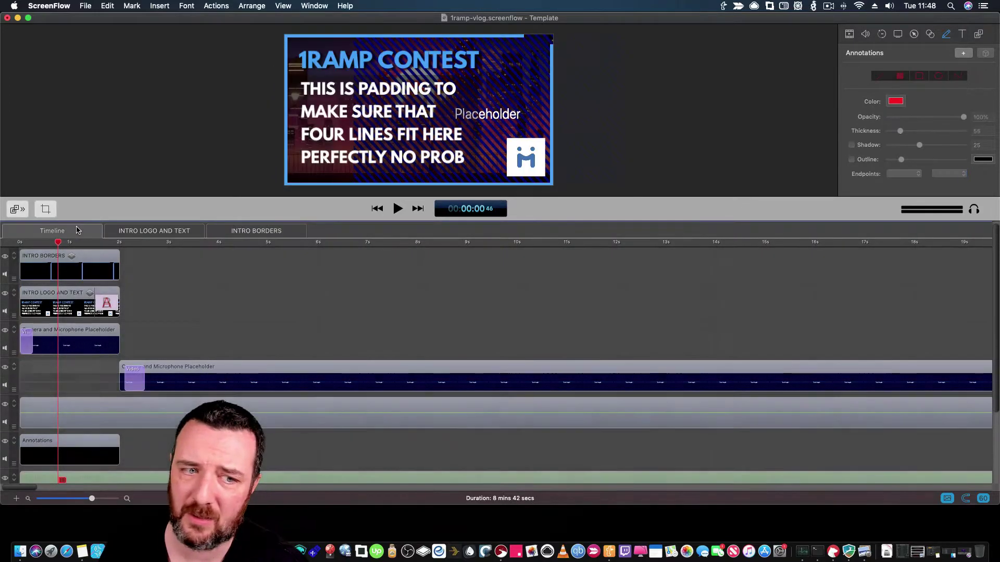
click(87, 263)
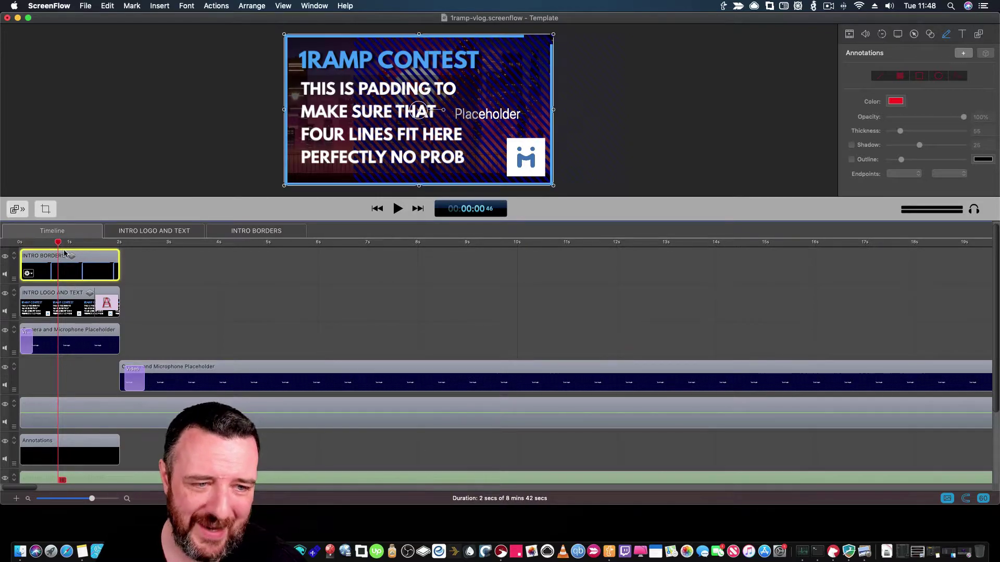
mouse_move(67, 254)
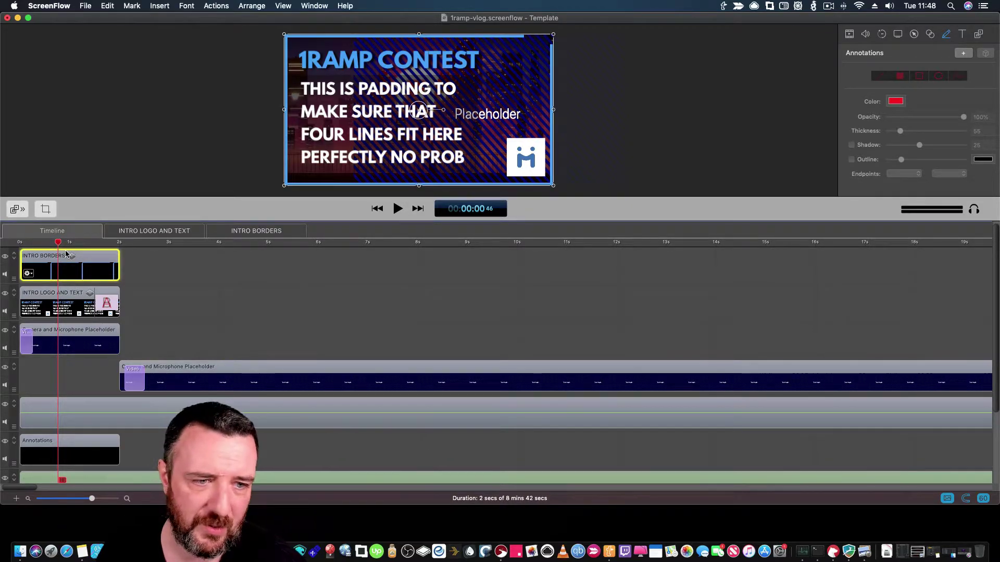
click(40, 252)
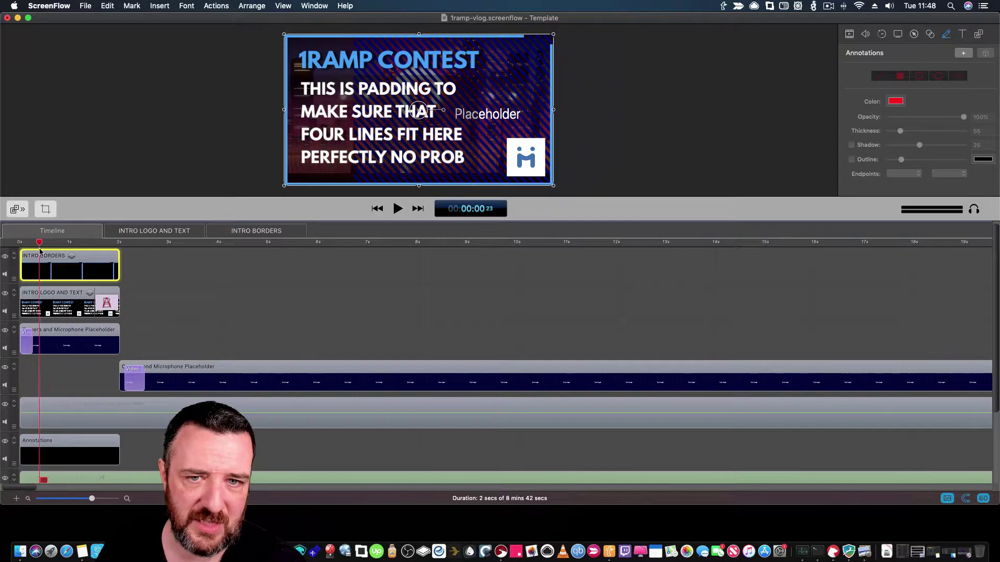
drag(41, 252, 132, 253)
key(Home)
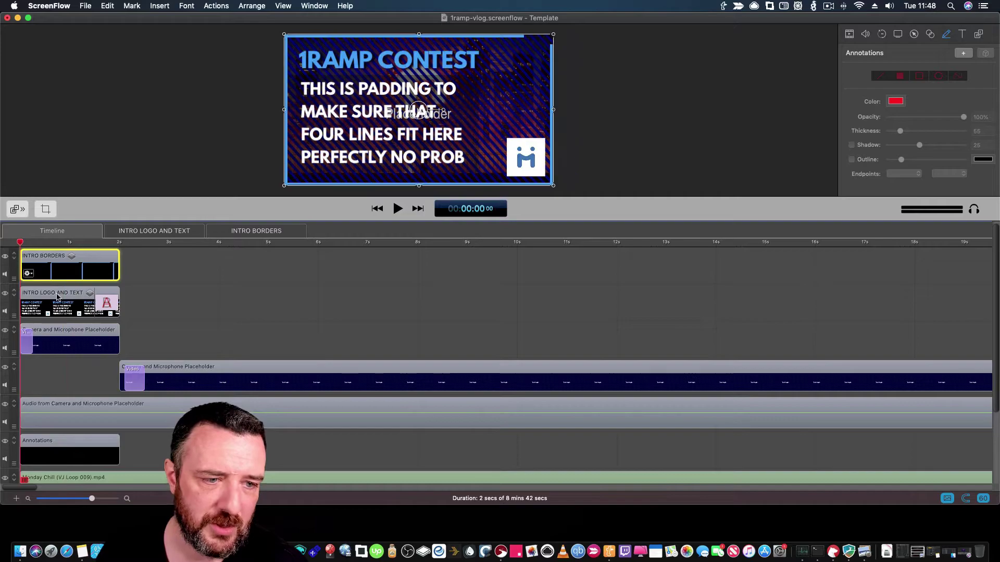
click(55, 296)
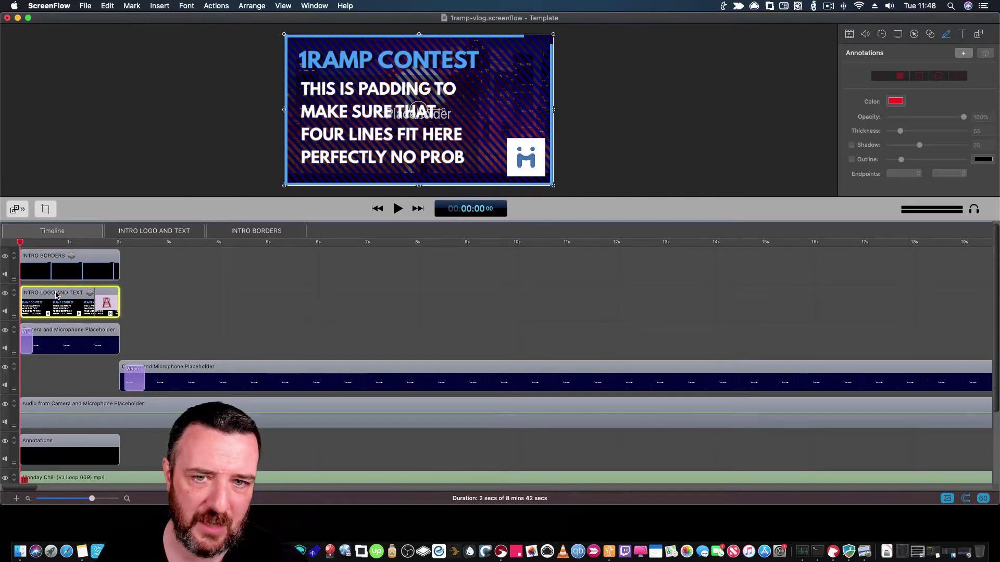
Step: Open INTRO LOGO AND TEXT and select its title, padding text, 1ramp.jpg logo and annotation tracks
double_click(54, 307)
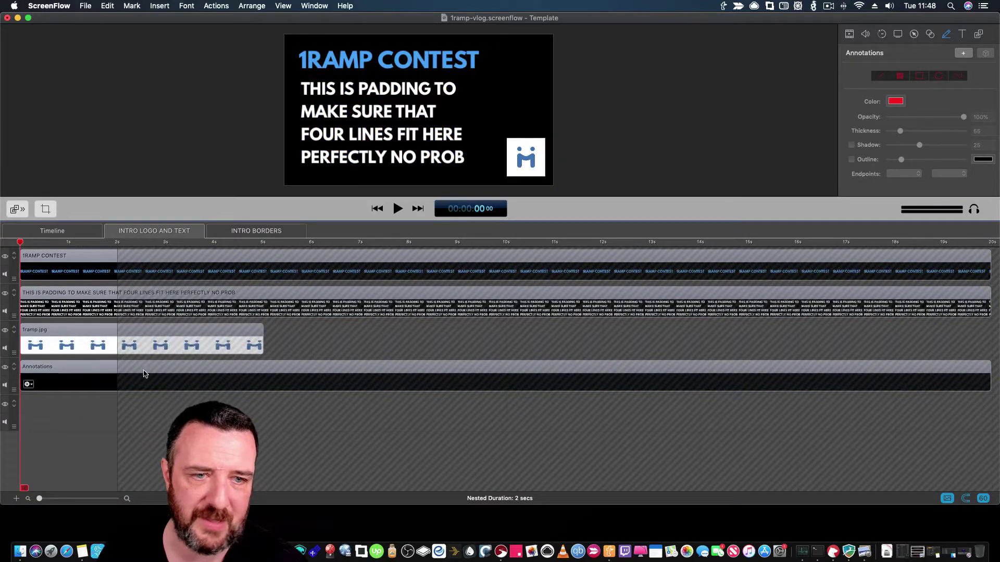
click(68, 262)
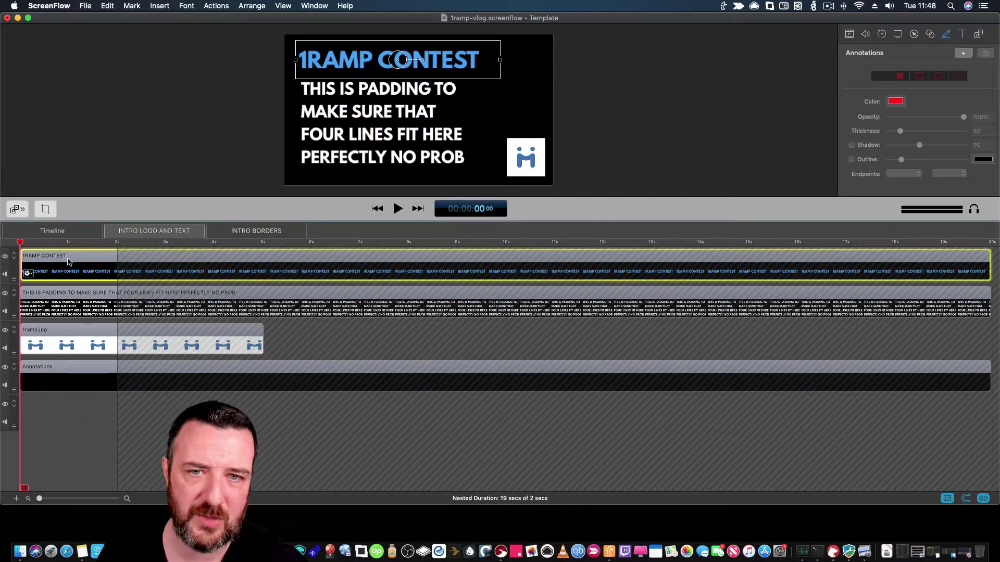
click(73, 308)
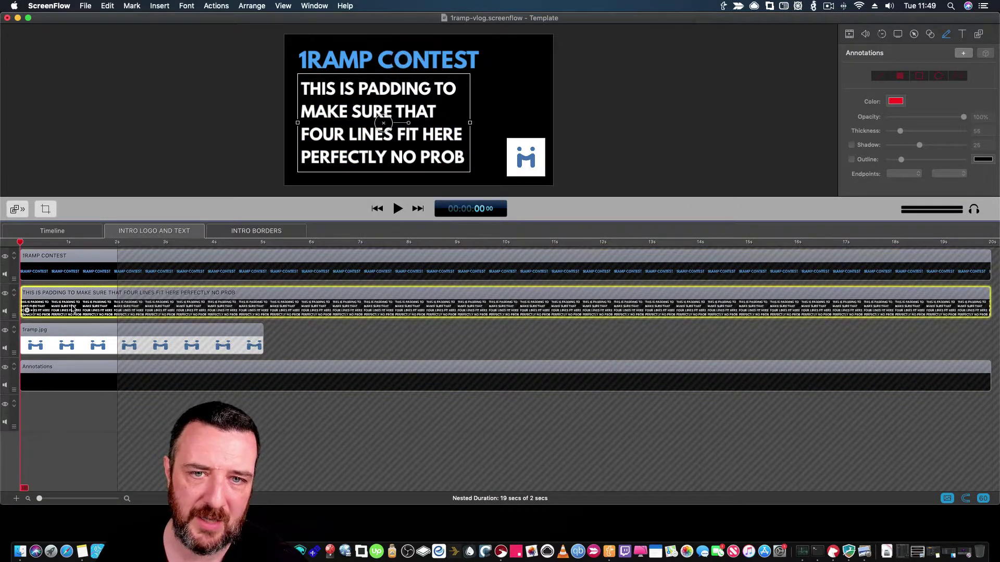
click(72, 344)
click(70, 385)
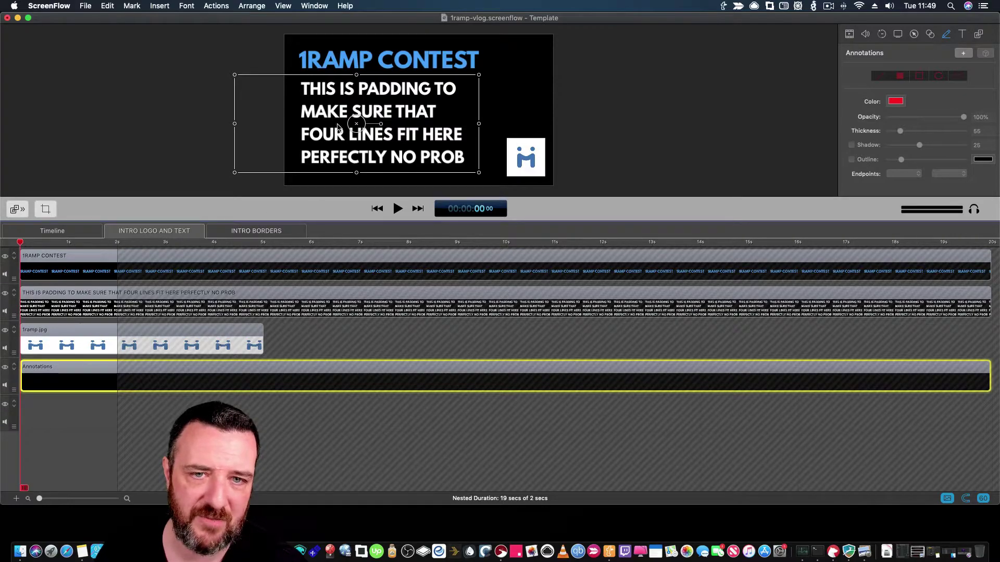
click(52, 230)
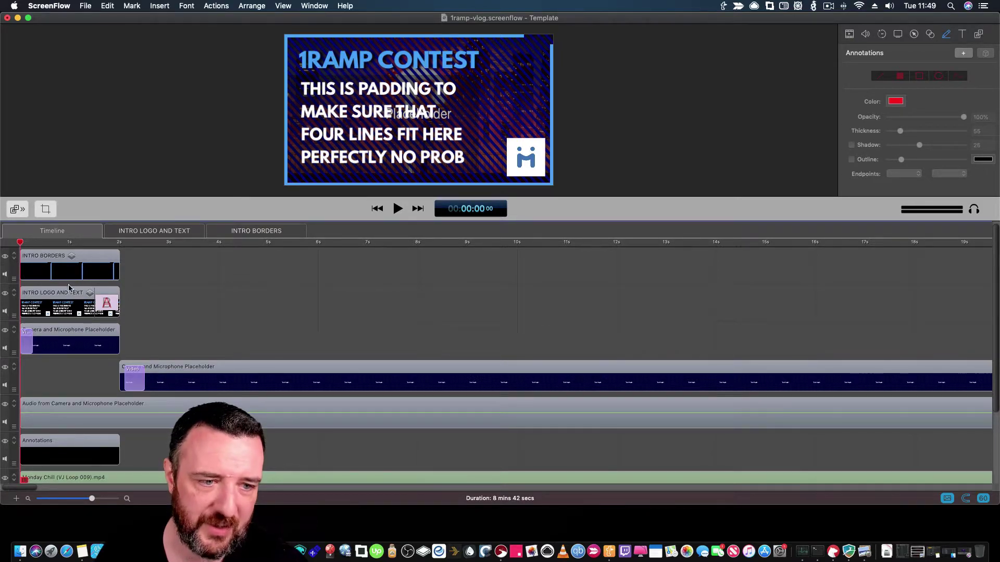
Step: Reopen it, show the 1RAMP CONTEST title's video properties and expand then collapse Drop Shadow
double_click(47, 307)
click(66, 310)
click(70, 271)
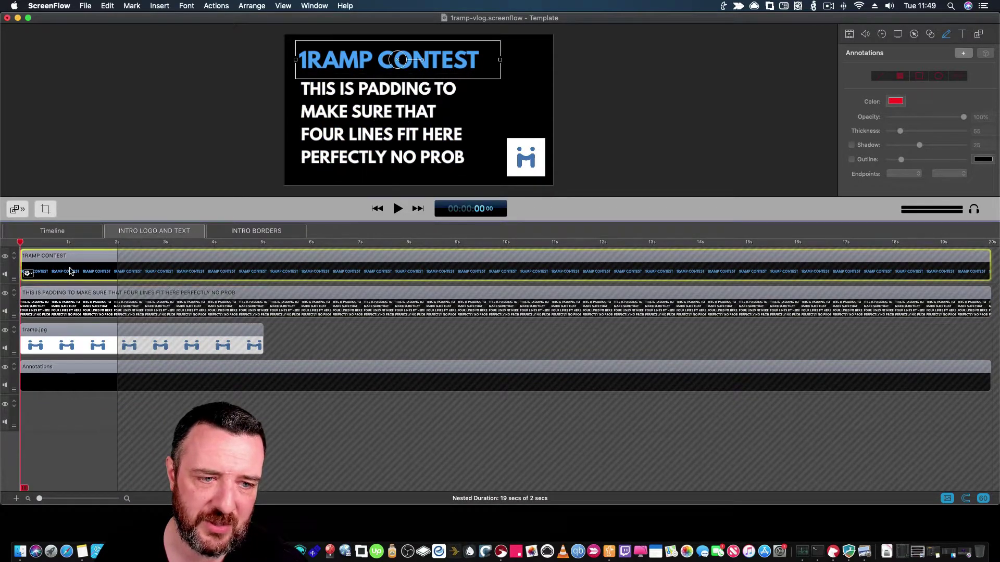
click(849, 34)
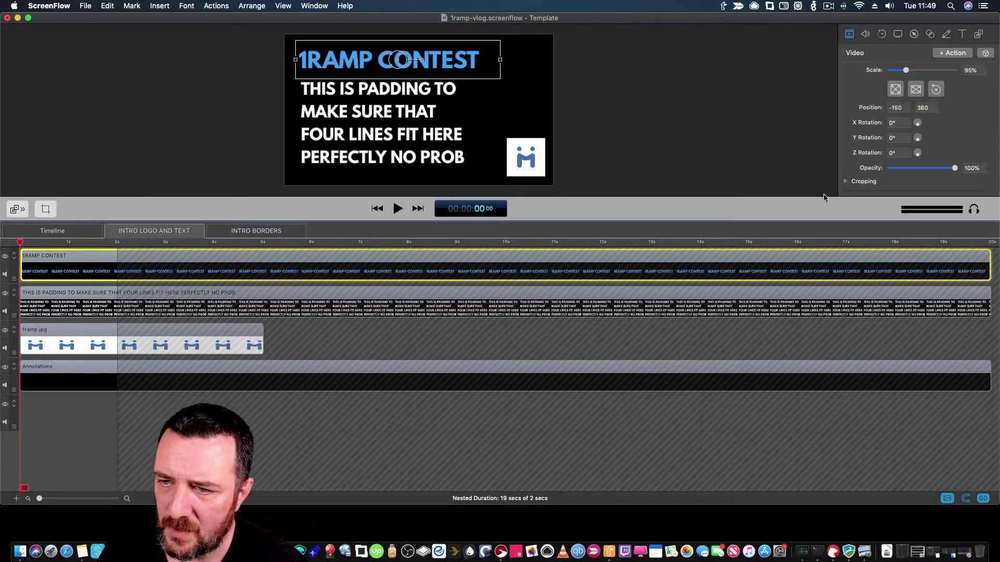
drag(823, 195, 812, 281)
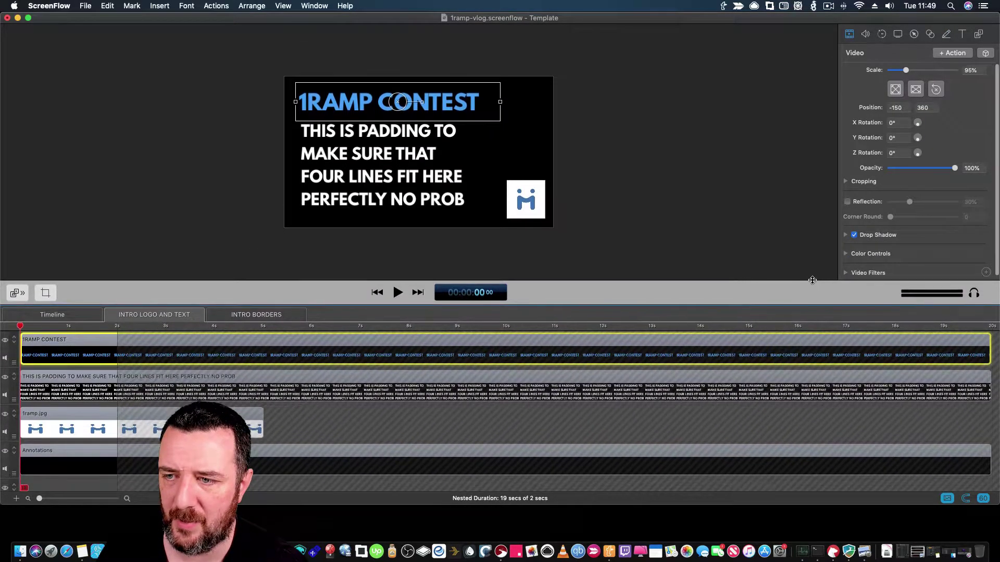
click(846, 235)
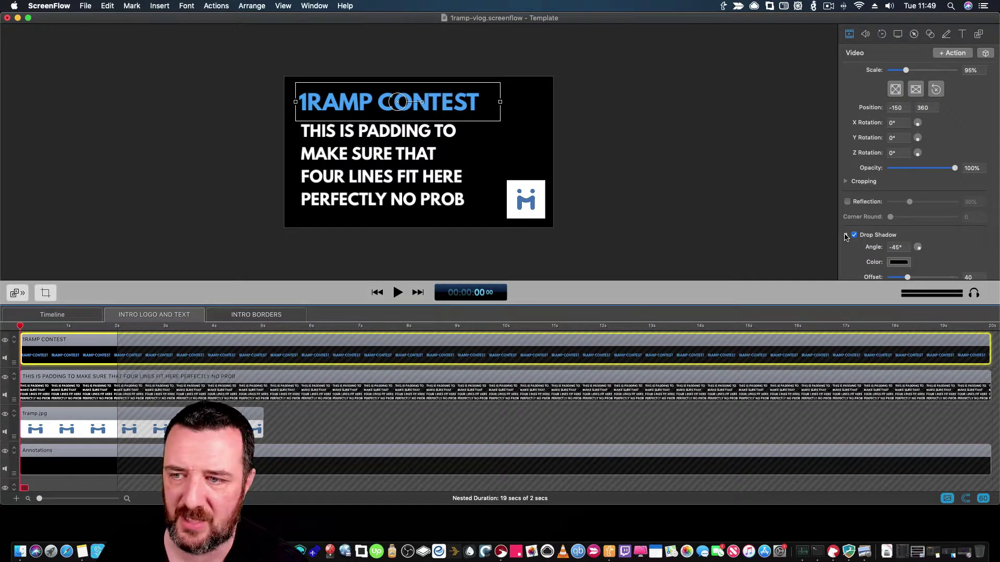
click(845, 235)
drag(191, 281, 194, 208)
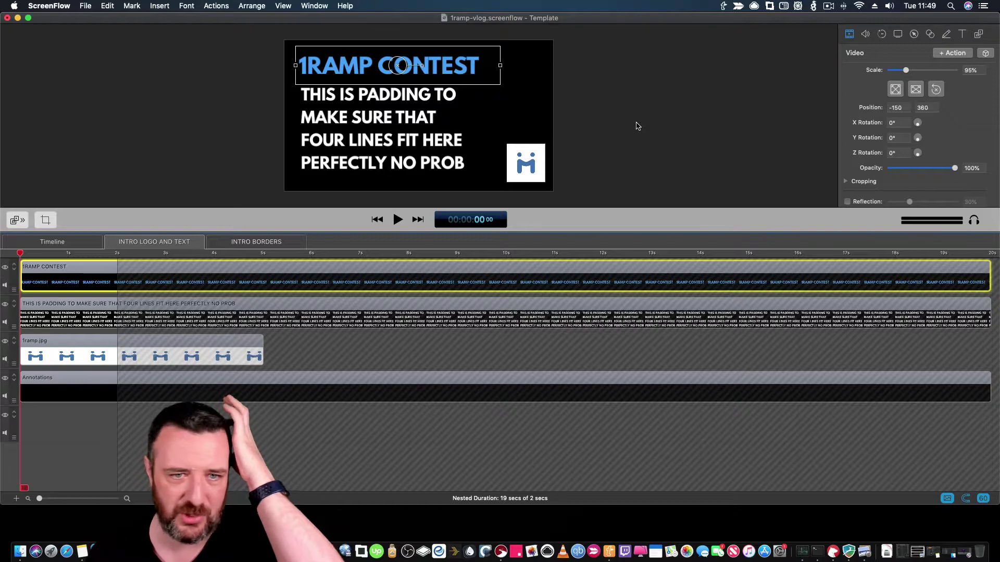
Step: Return to the main timeline and select the Audio from Camera and Microphone Placeholder clip
click(52, 242)
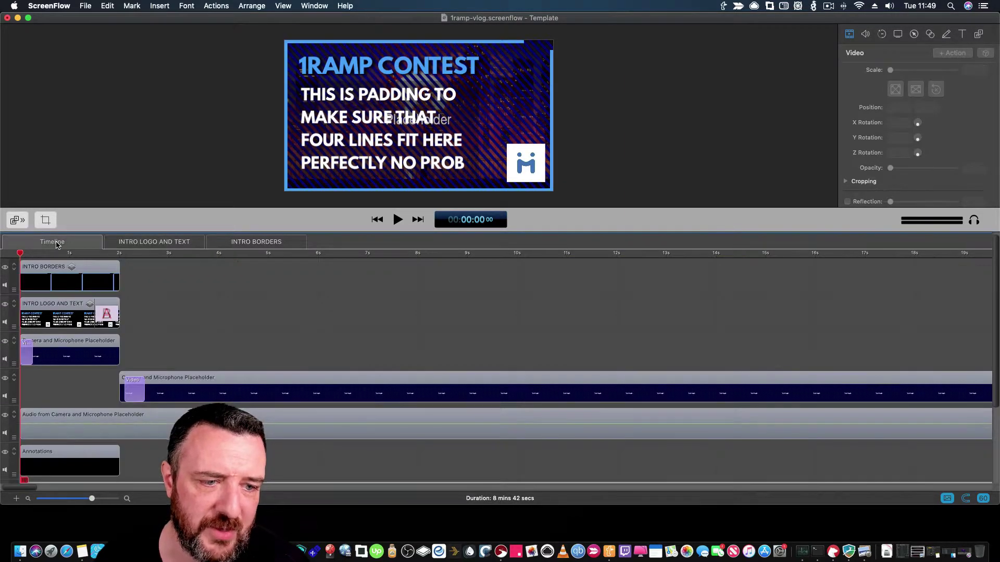
click(66, 419)
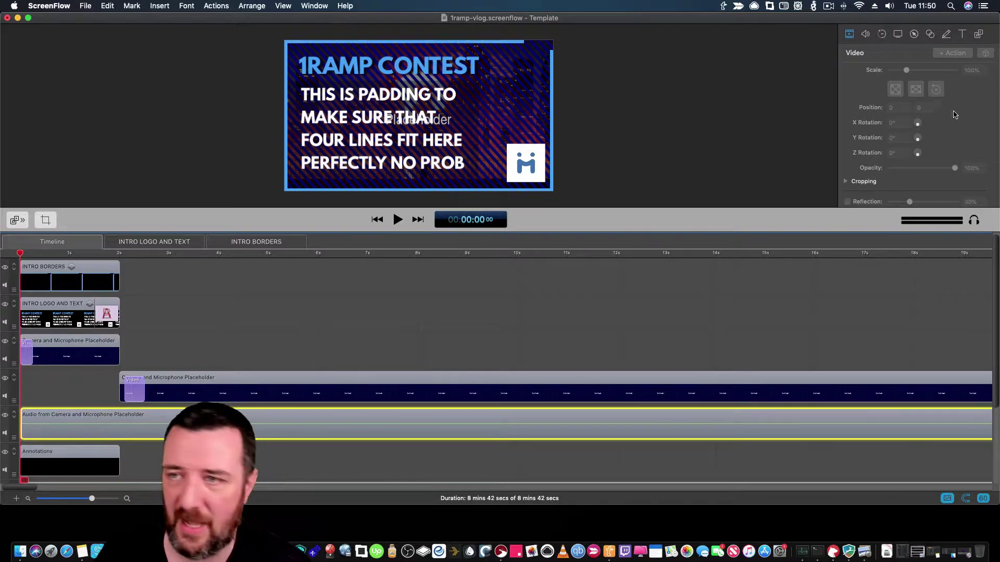
Step: Show the clip's audio settings, expand its empty Audio Filters list, and open the style presets
click(866, 34)
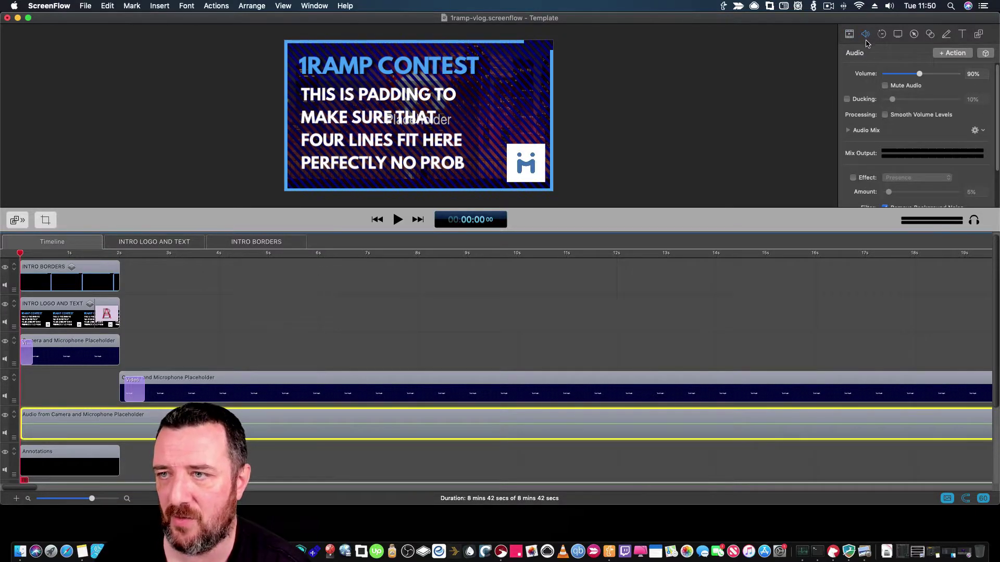
drag(831, 206, 839, 284)
click(847, 248)
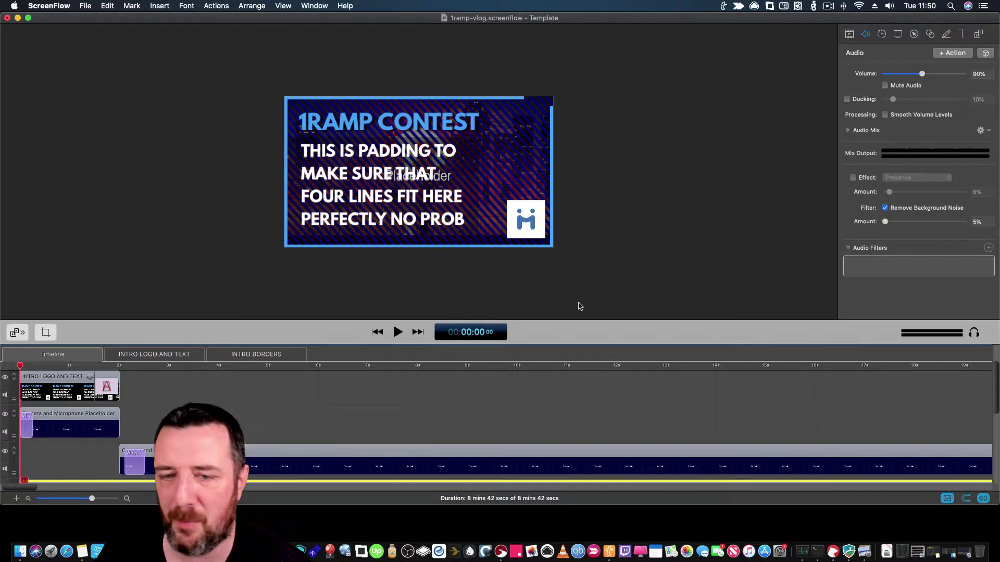
drag(516, 320, 514, 237)
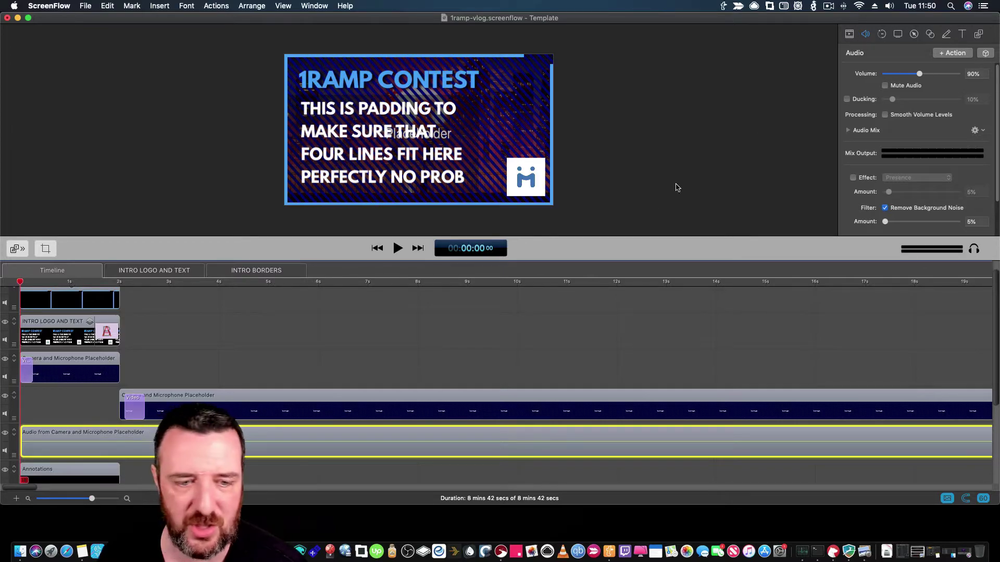
click(983, 54)
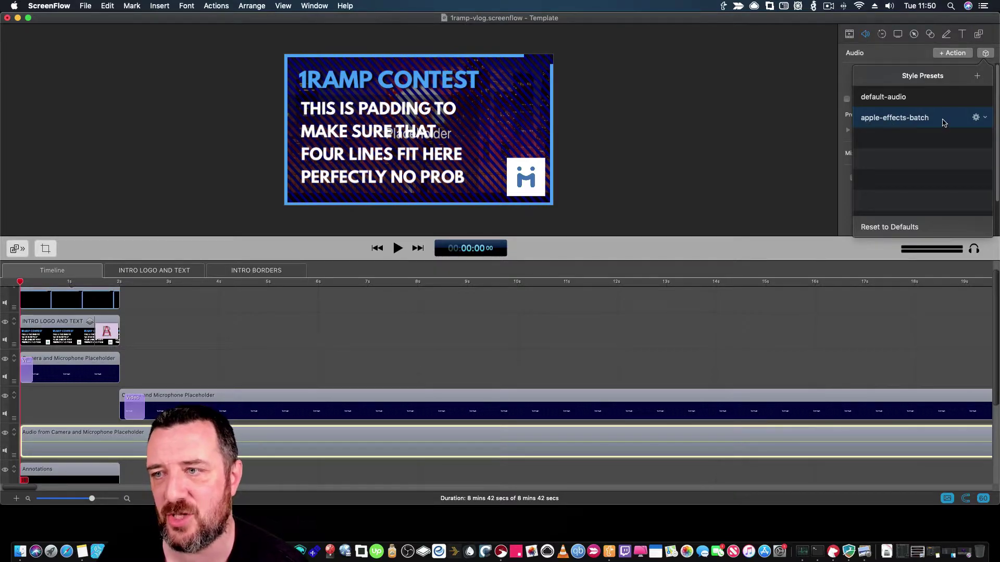
Step: Apply the apple-effects-batch preset and review the added AUDynamicsProcessor and AUPeakLimiter filters
click(924, 124)
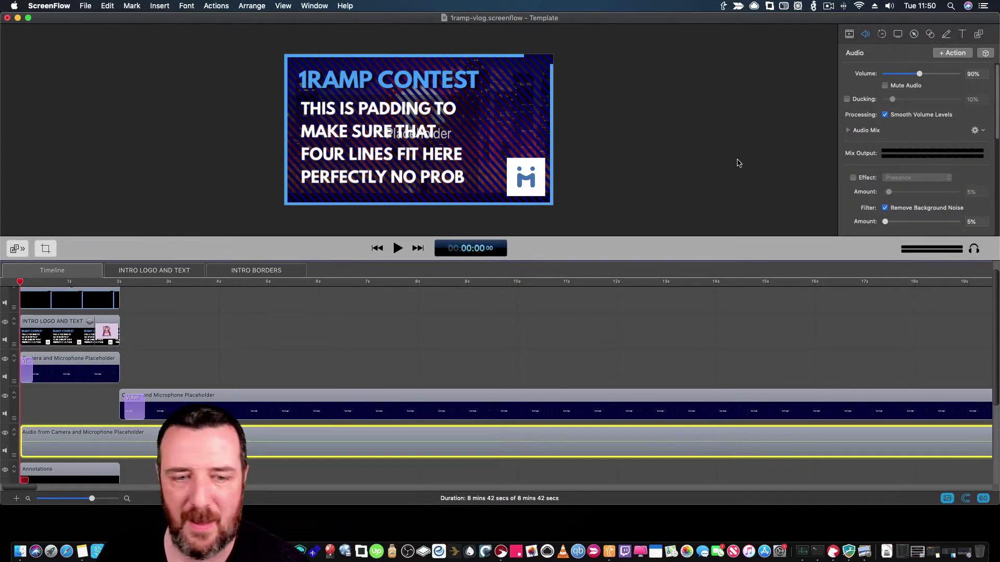
scroll(846, 197, down, 5)
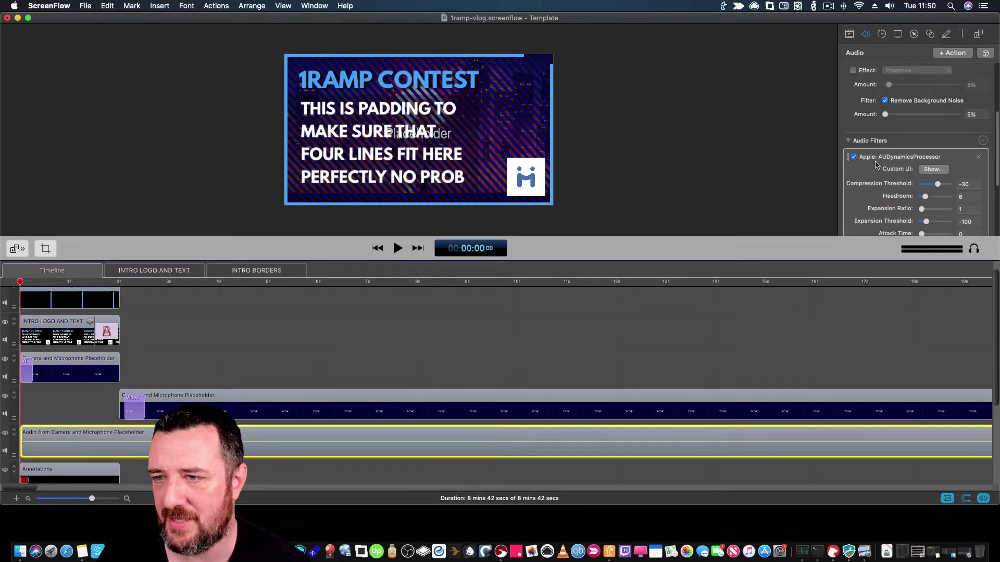
scroll(915, 172, down, 2)
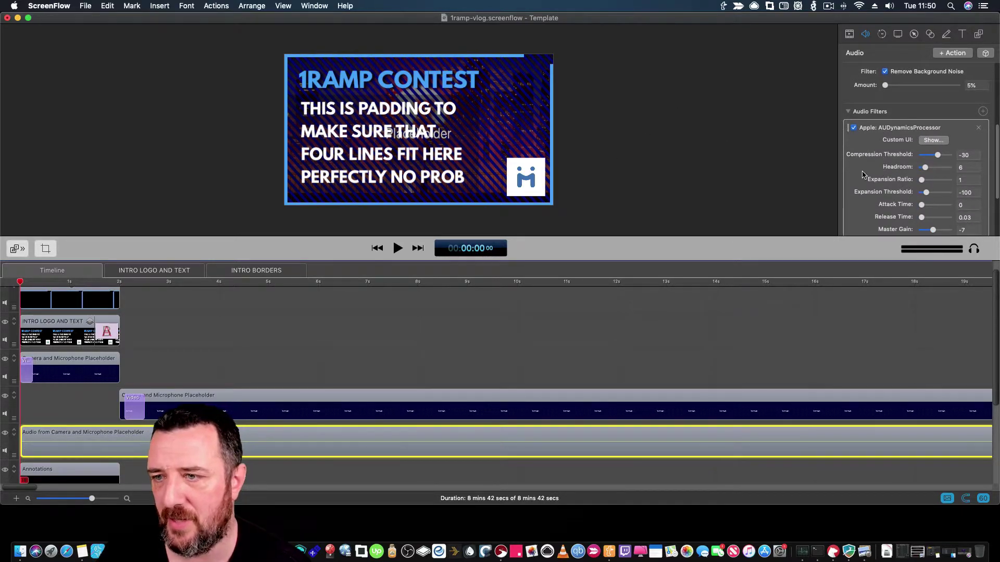
scroll(862, 171, down, 2)
scroll(866, 161, down, 1)
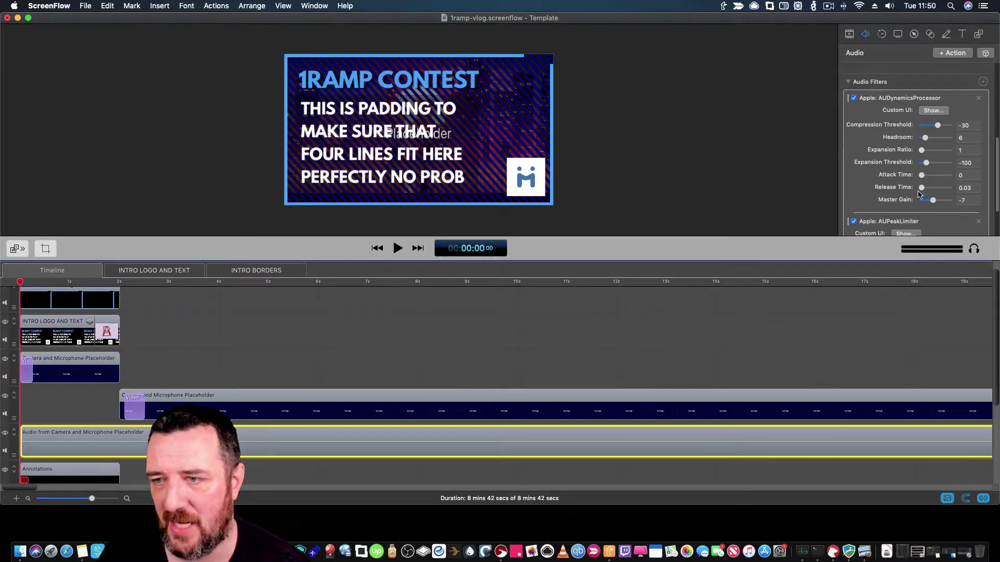
scroll(852, 194, down, 1)
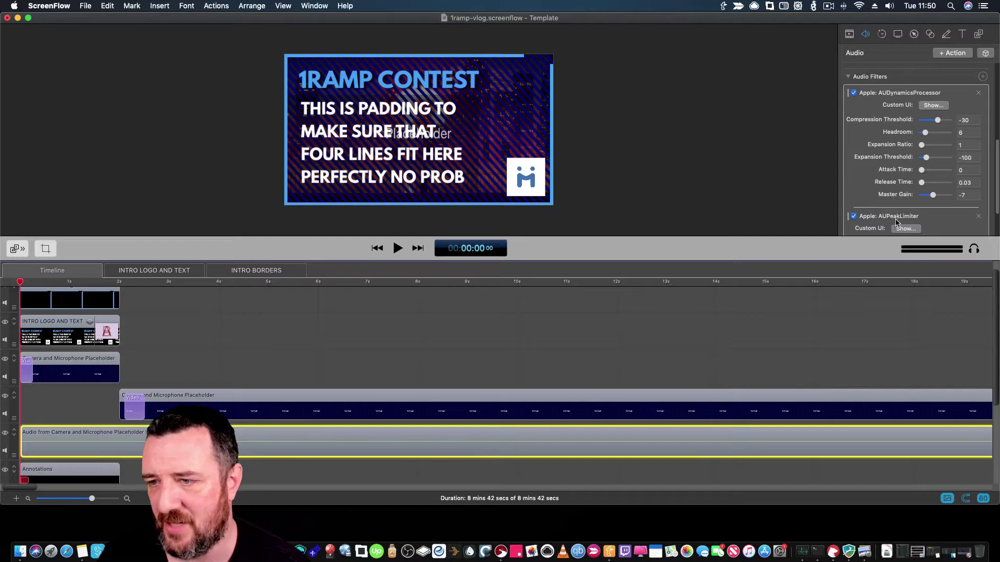
scroll(879, 161, up, 2)
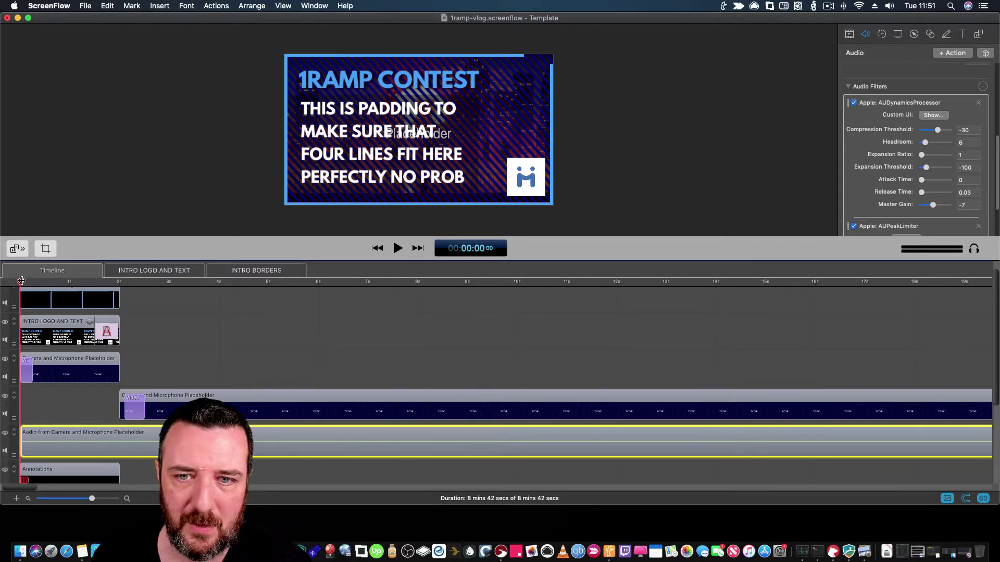
drag(21, 281, 57, 283)
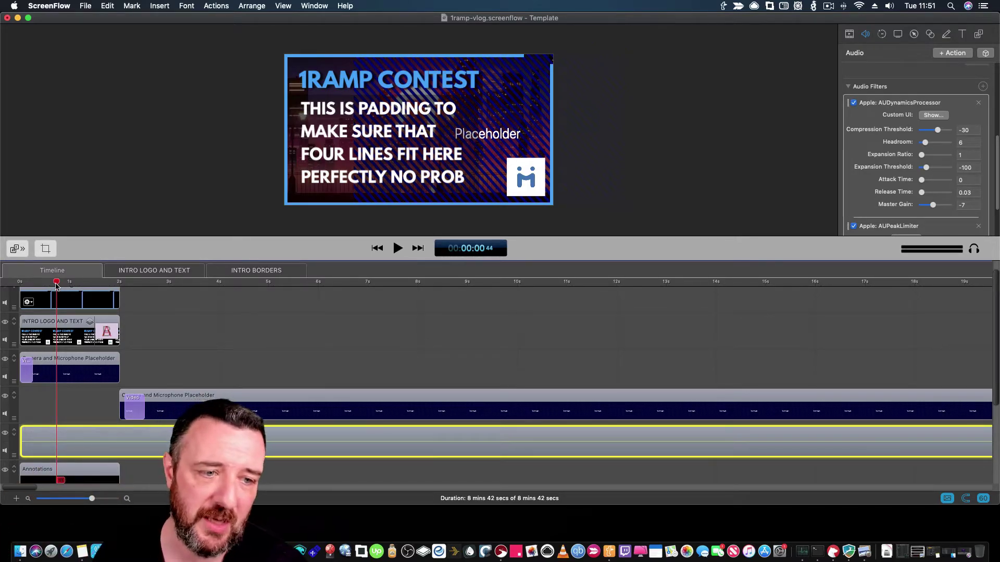
drag(56, 286, 16, 290)
click(64, 364)
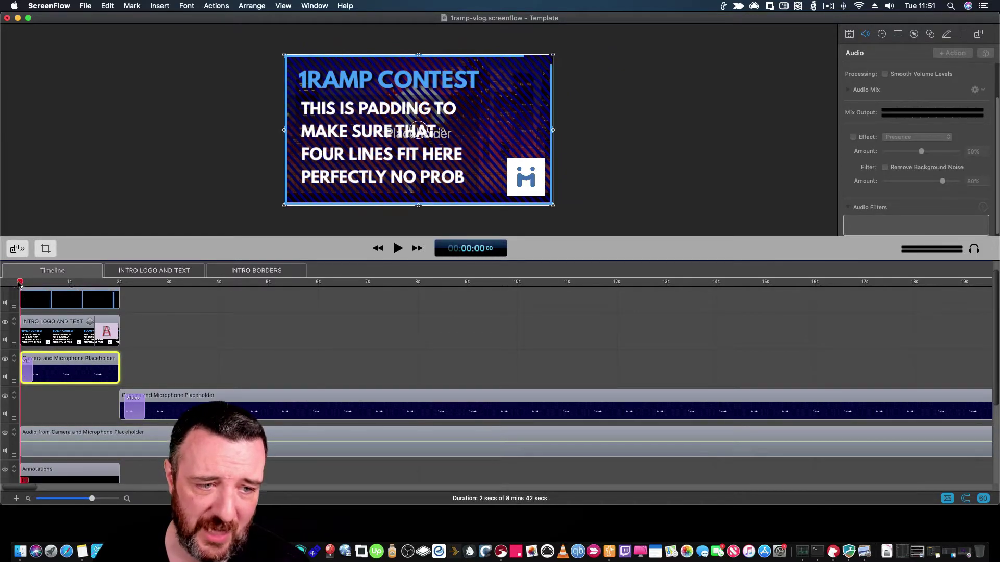
mouse_move(20, 282)
mouse_down()
mouse_move(89, 282)
mouse_move(16, 285)
mouse_up()
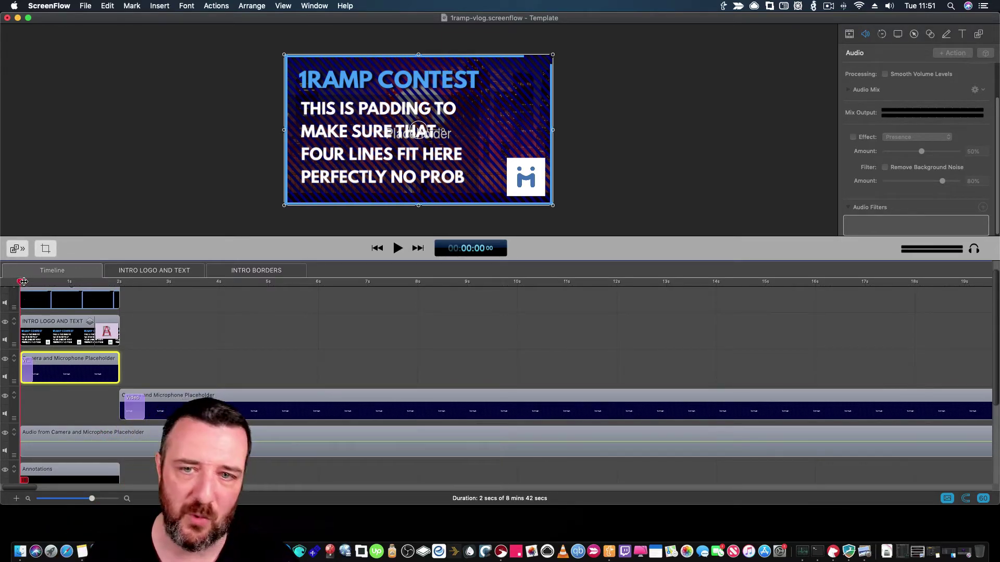
drag(24, 282, 73, 285)
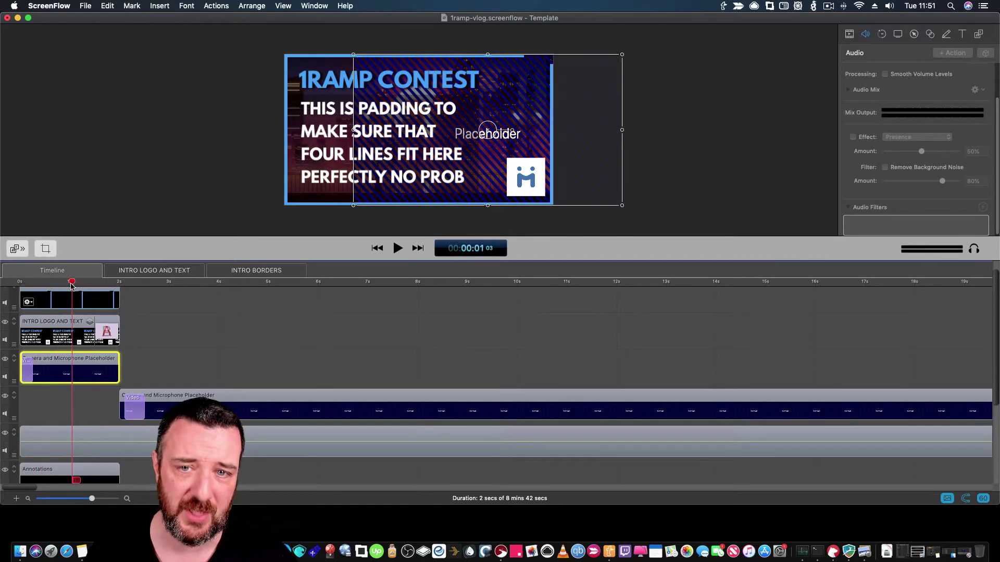
click(116, 283)
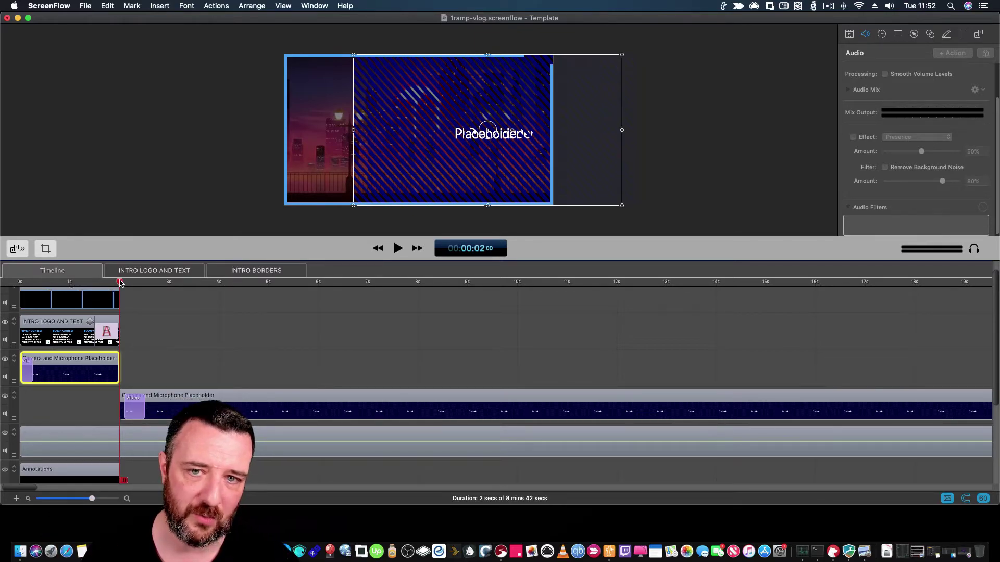
drag(122, 283, 144, 286)
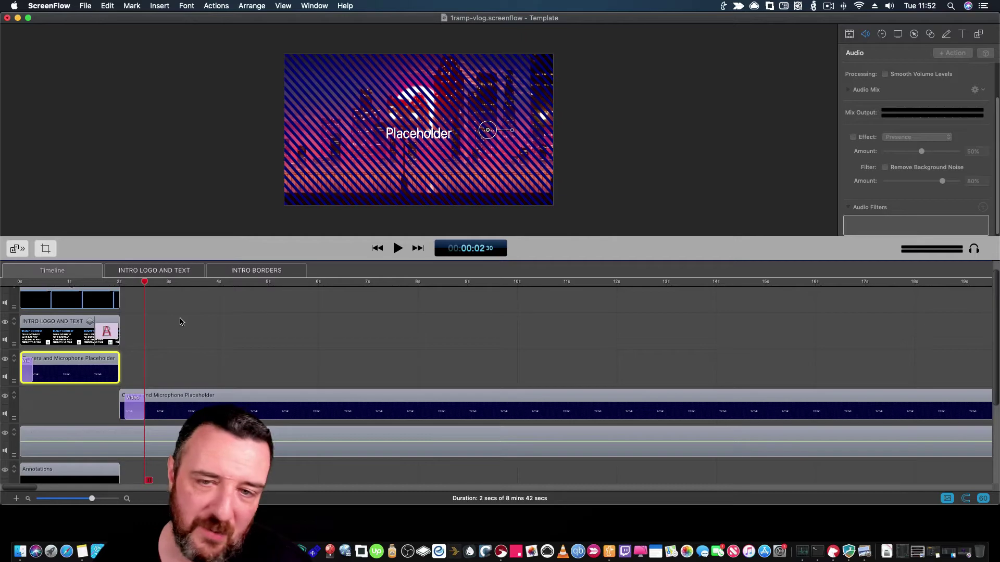
drag(147, 285, 121, 285)
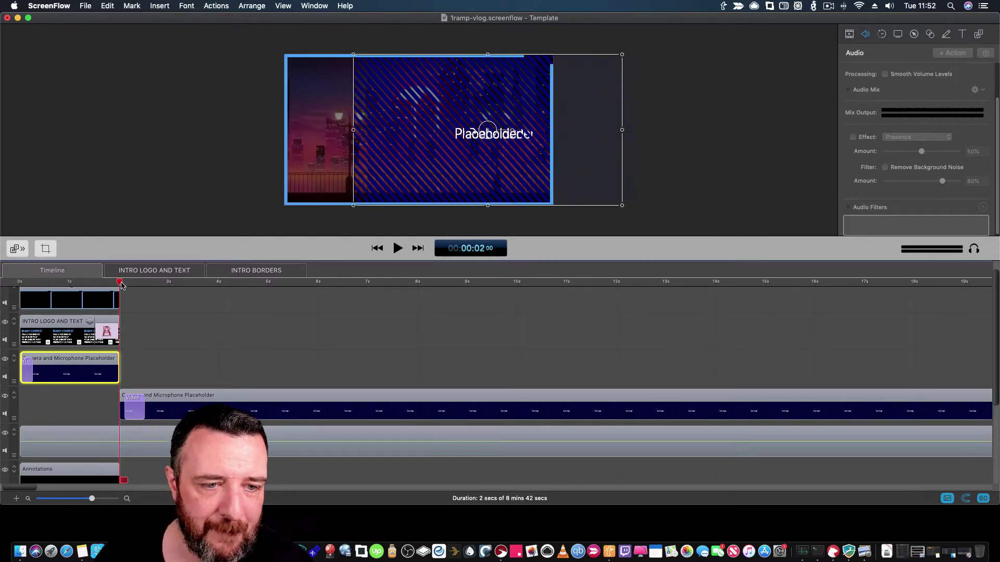
drag(123, 285, 127, 287)
Step: Move to the 2 second mark, select the long camera placeholder clip and show its Video Properties
scroll(159, 337, down, 5)
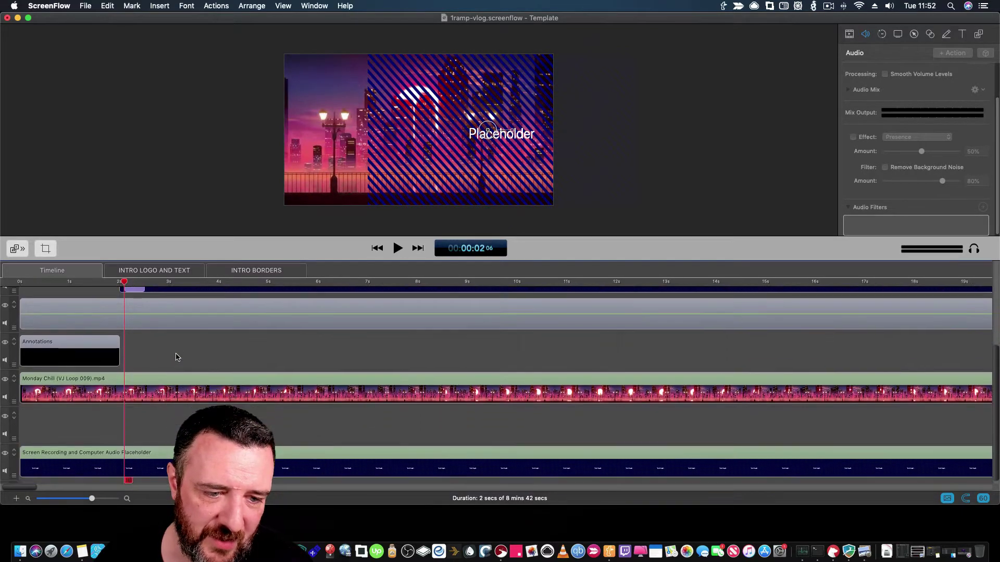
scroll(140, 383, up, 3)
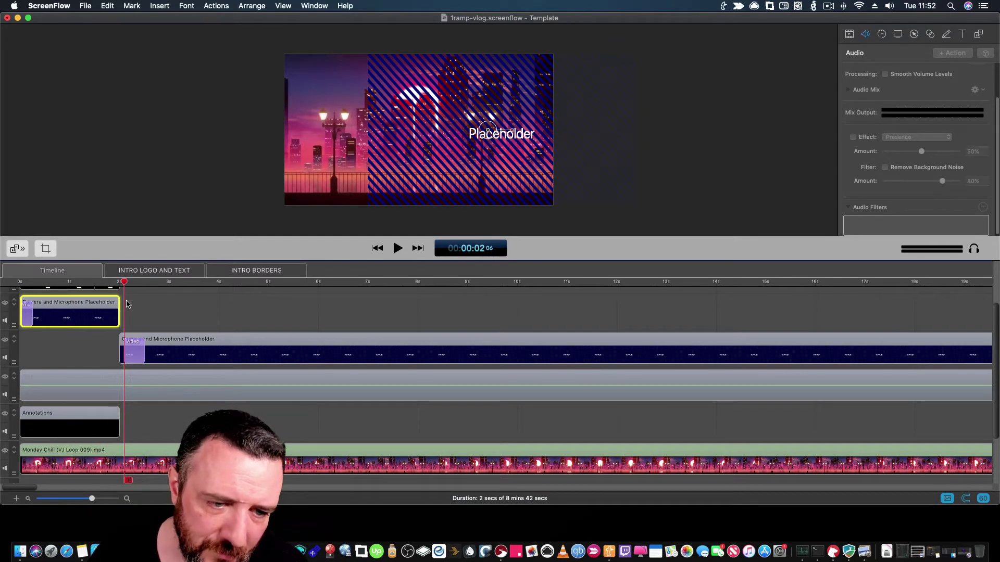
click(120, 283)
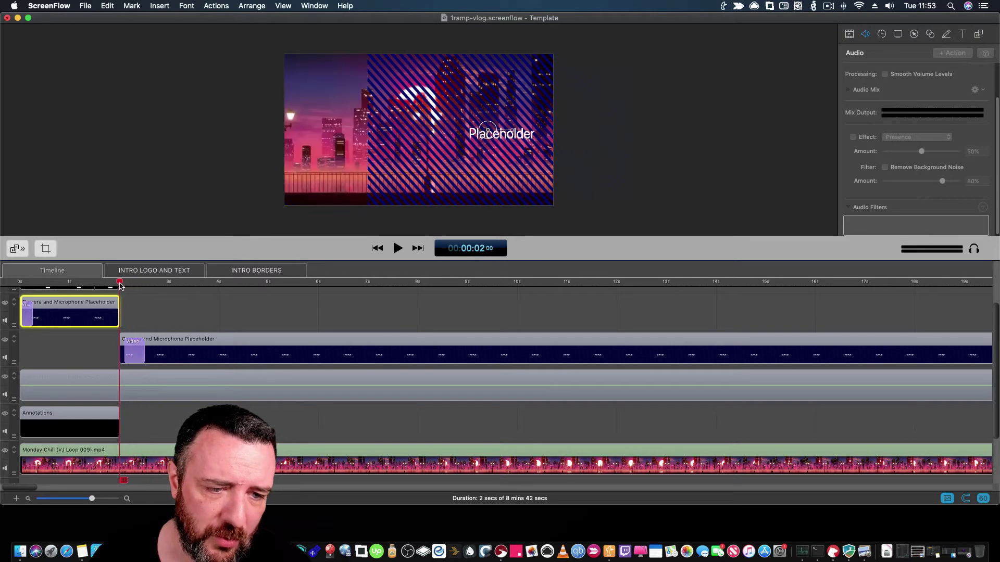
click(180, 342)
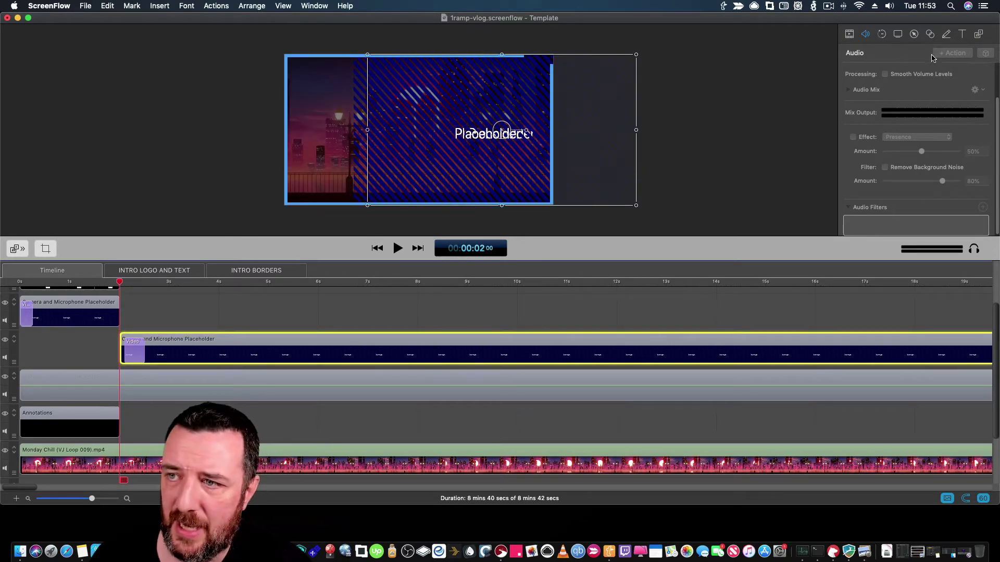
click(849, 34)
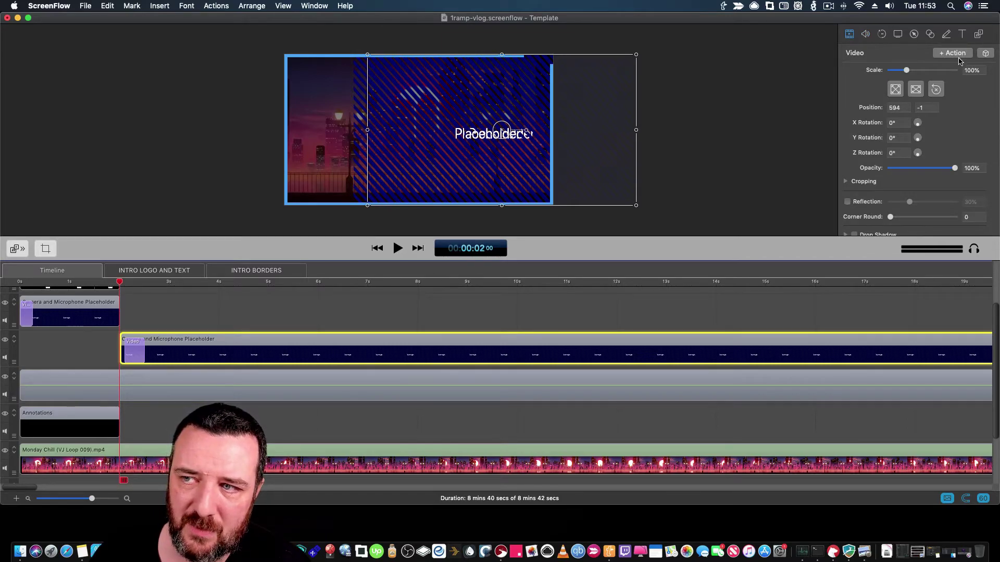
mouse_move(128, 358)
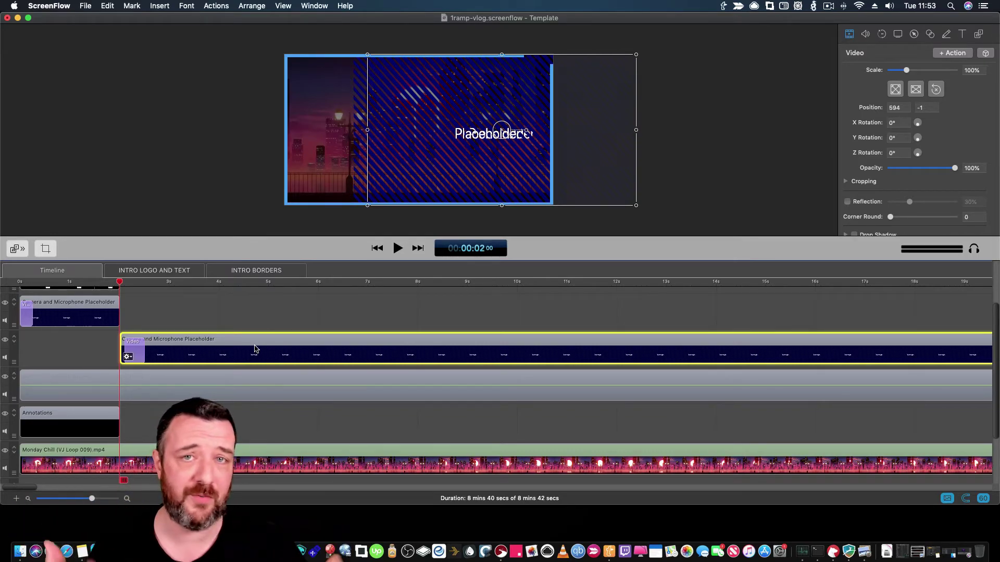
Step: Scrub from the intro text to the city scene and select the Monday Chill and Screen Recording placeholder clips
scroll(139, 332, up, 5)
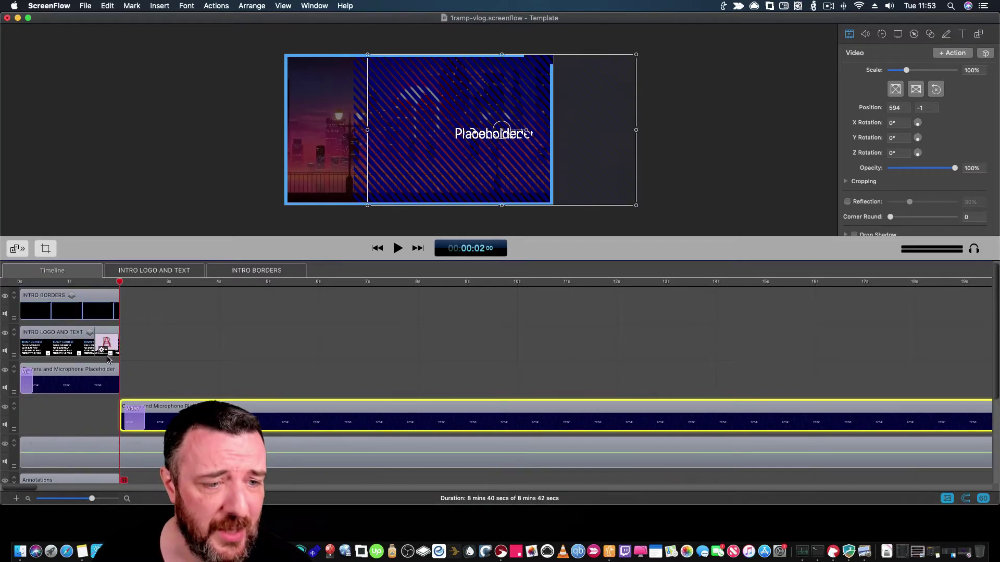
scroll(106, 359, down, 1)
scroll(106, 358, down, 1)
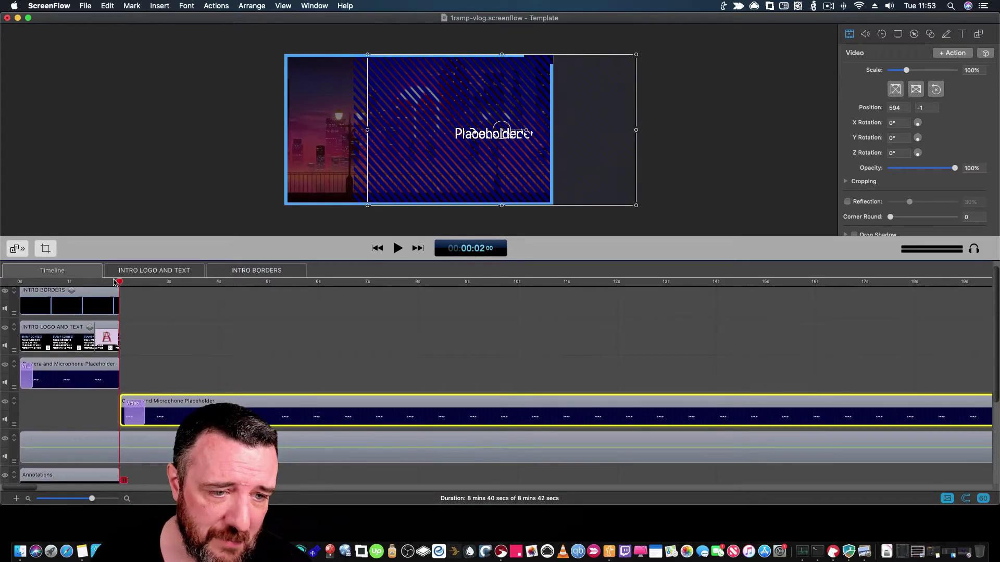
click(57, 281)
drag(51, 282, 204, 315)
scroll(219, 327, down, 3)
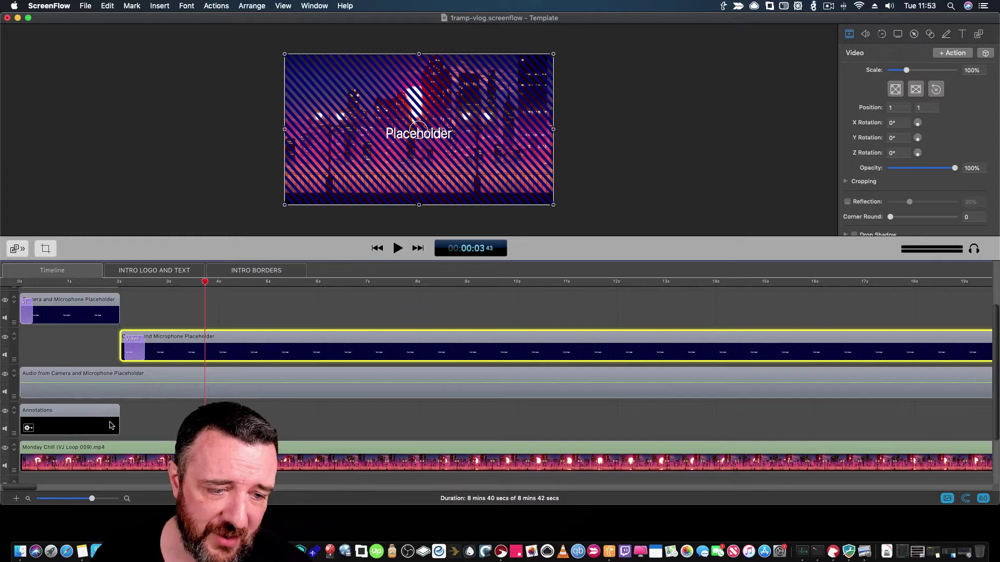
scroll(220, 327, down, 1)
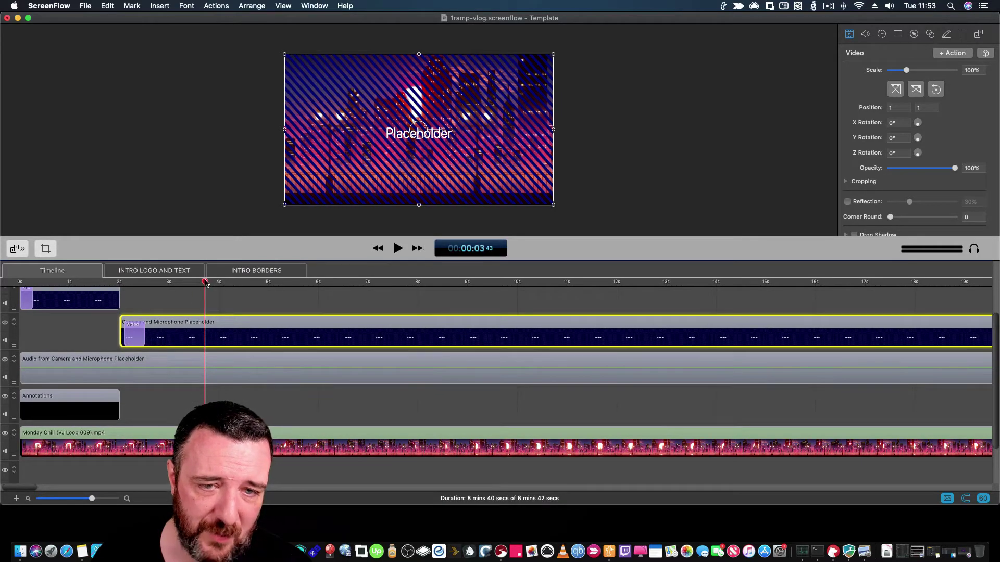
drag(206, 282, 246, 284)
scroll(249, 382, down, 3)
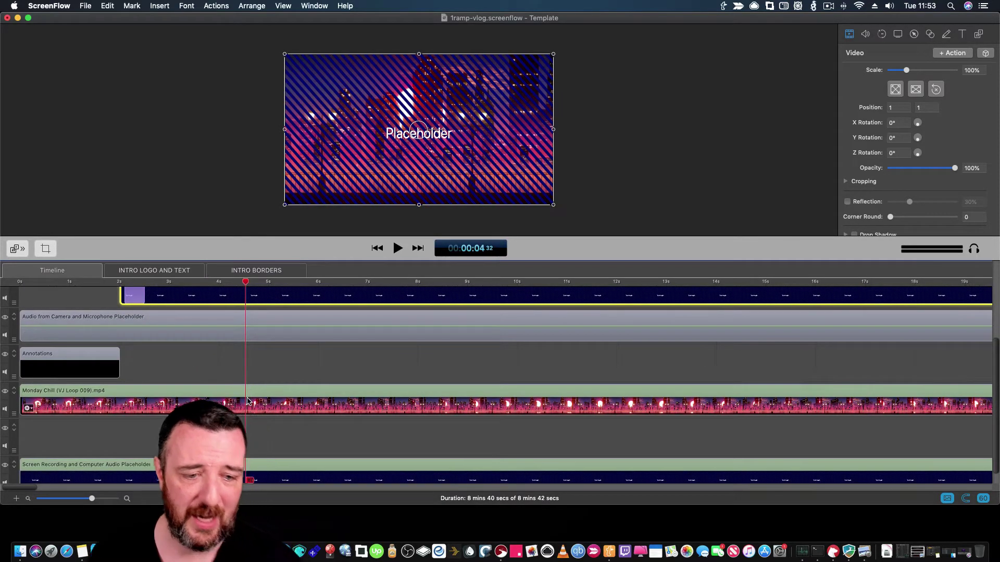
scroll(247, 401, down, 1)
click(248, 392)
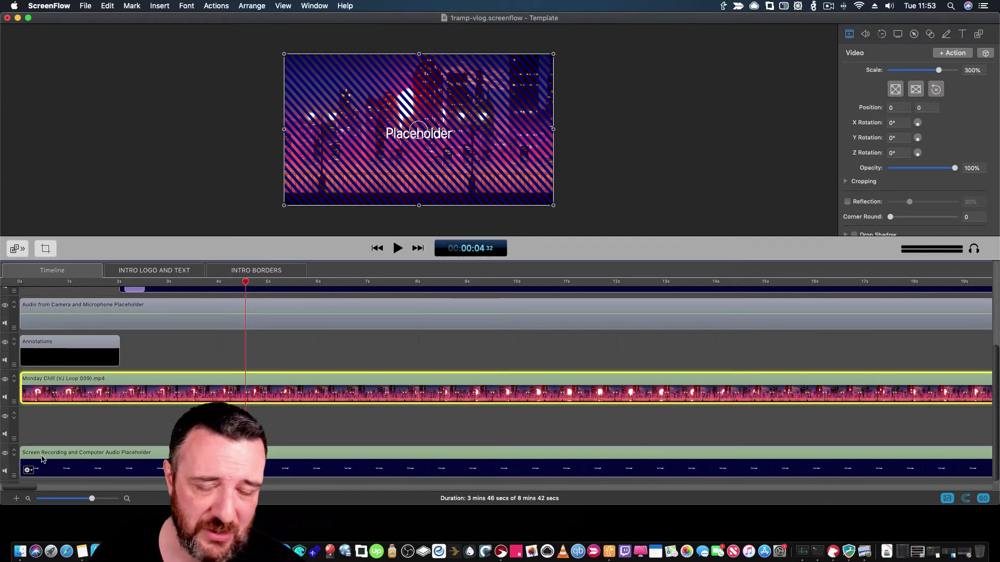
click(69, 458)
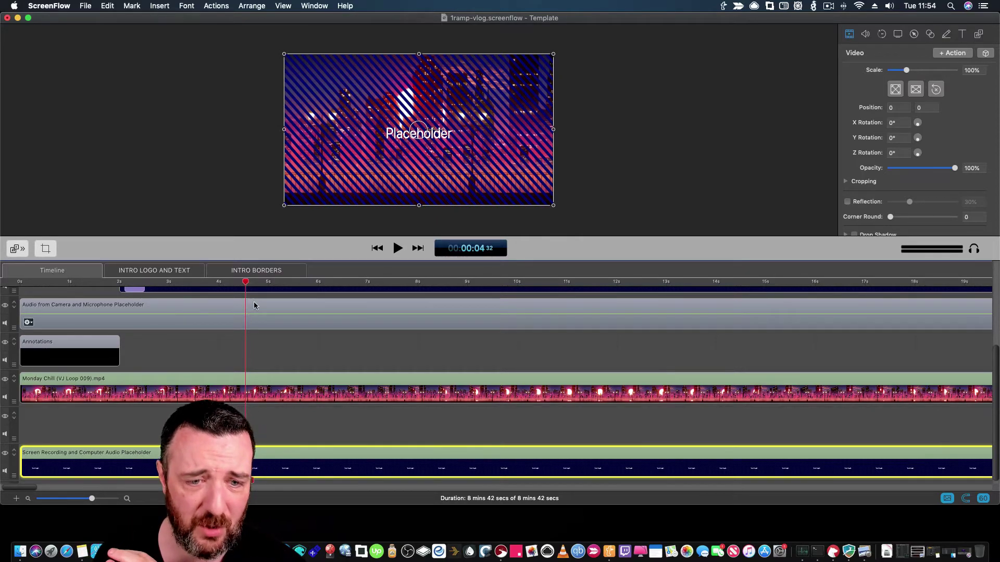
Step: Split Monday Chill at about 6.2 seconds and delete the right half
drag(248, 282, 338, 295)
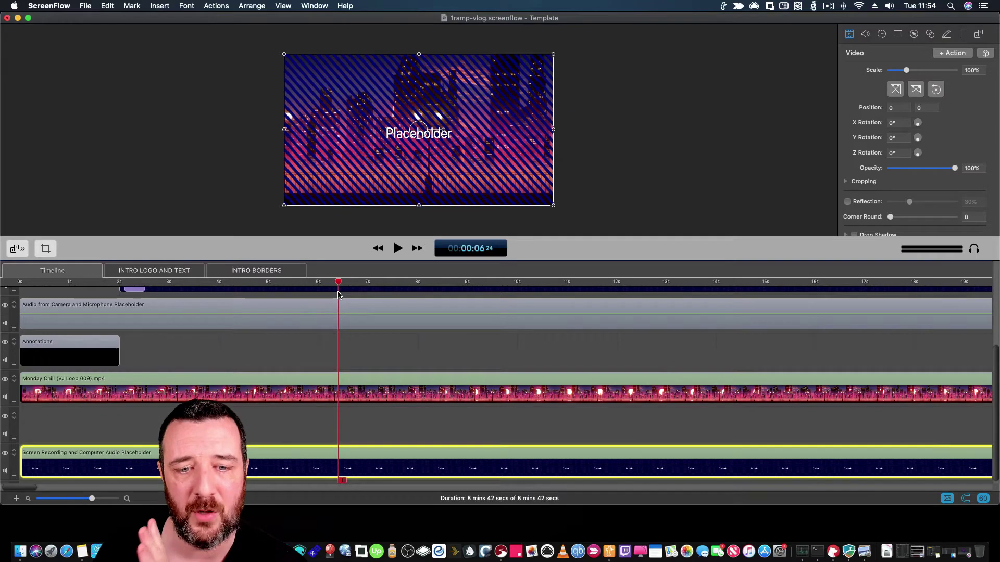
click(345, 394)
key(t)
click(407, 386)
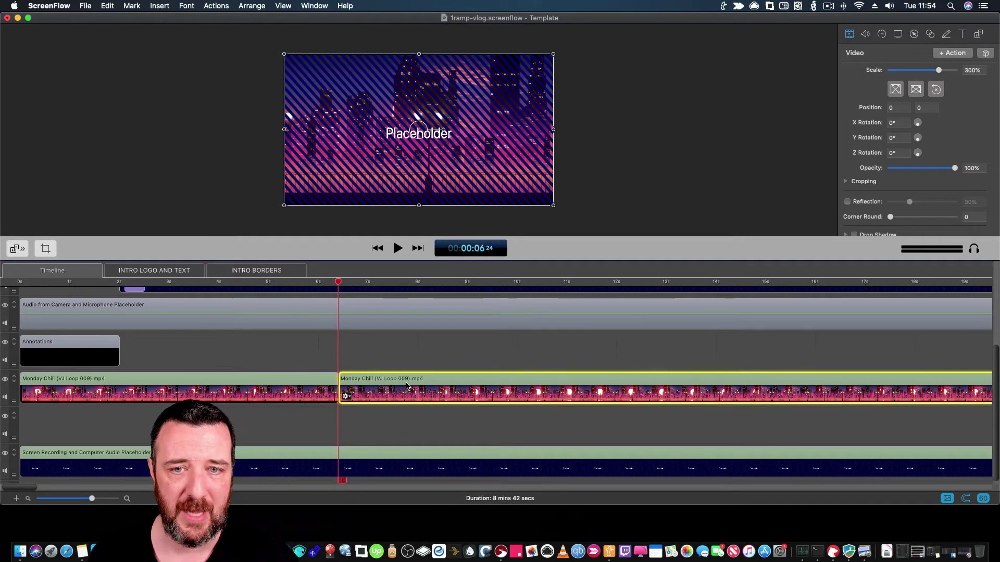
key(Delete)
drag(341, 284, 366, 285)
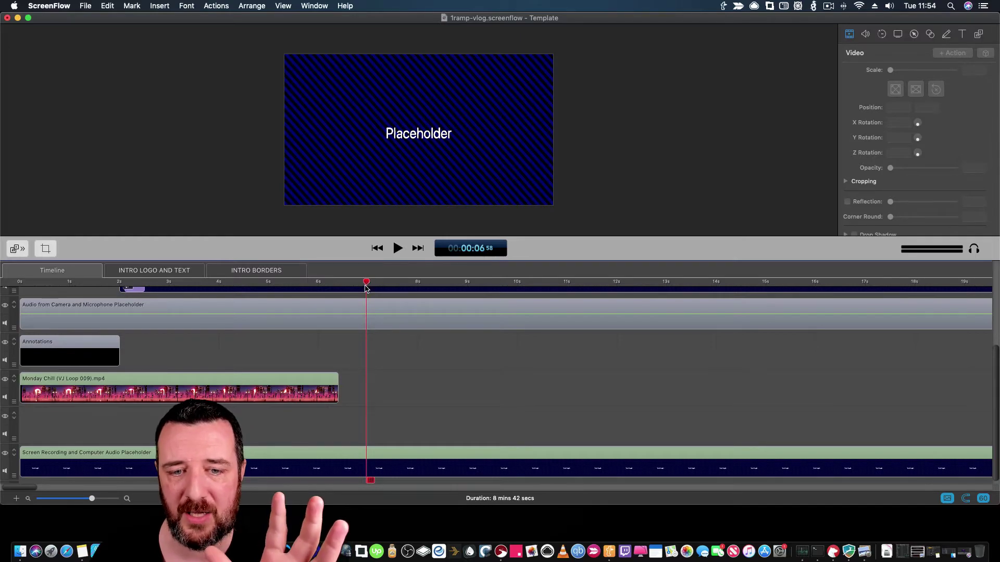
Step: Undo the deletion and the split so Monday Chill is whole again
click(107, 6)
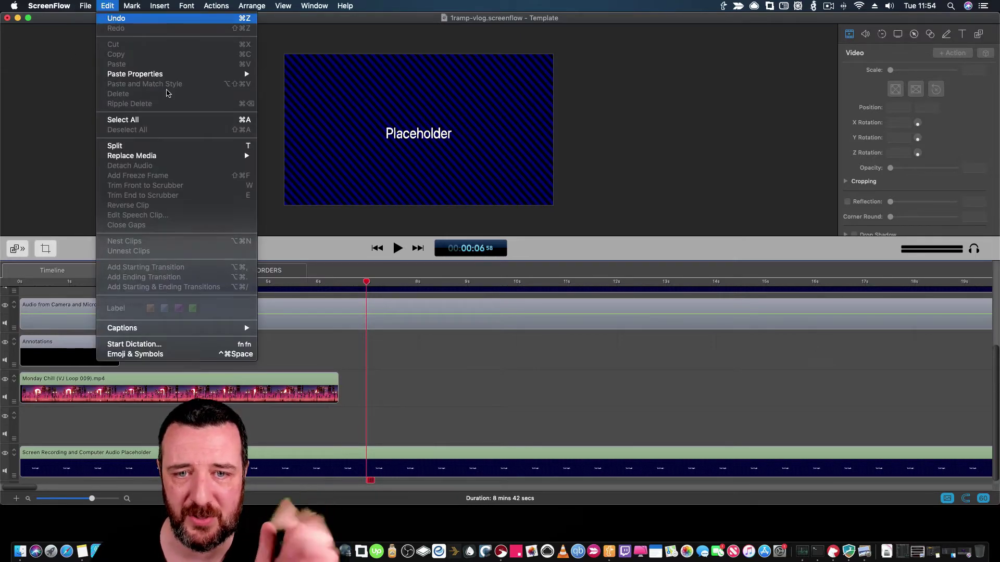
key(super+z)
scroll(344, 349, up, 3)
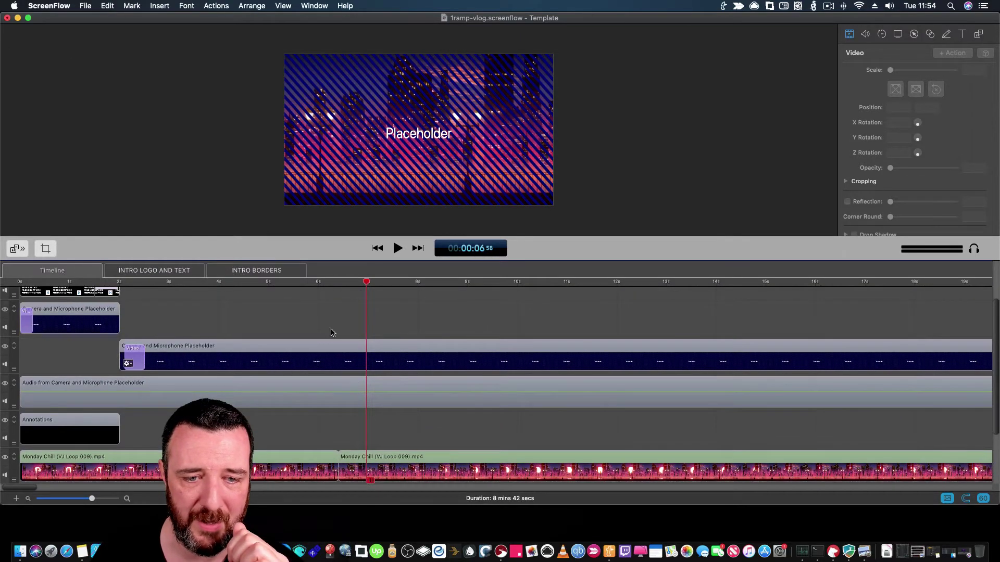
click(116, 4)
click(130, 17)
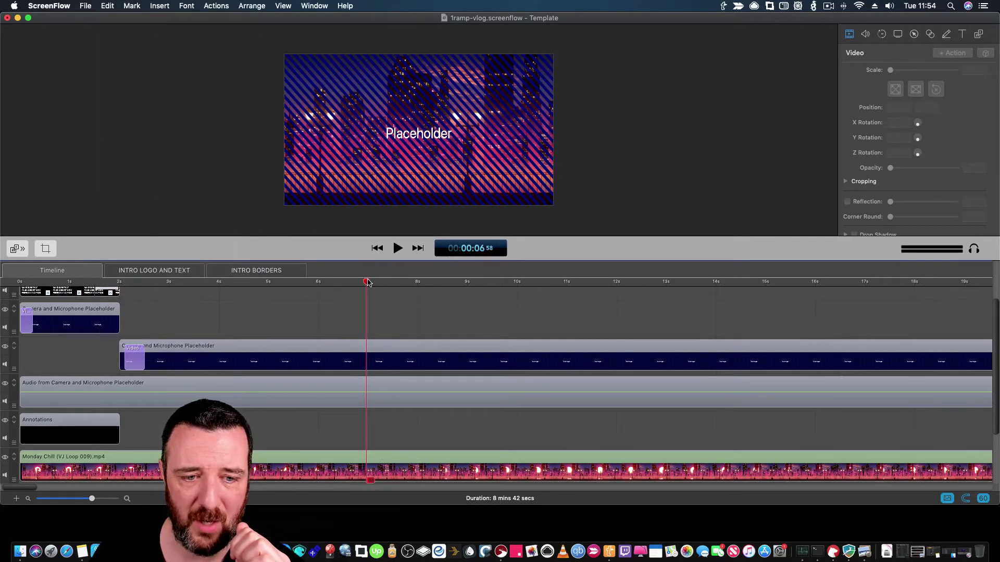
Step: Split the camera placeholder at about 4.4 seconds, select the second piece, and list style presets
drag(367, 283, 250, 312)
click(249, 358)
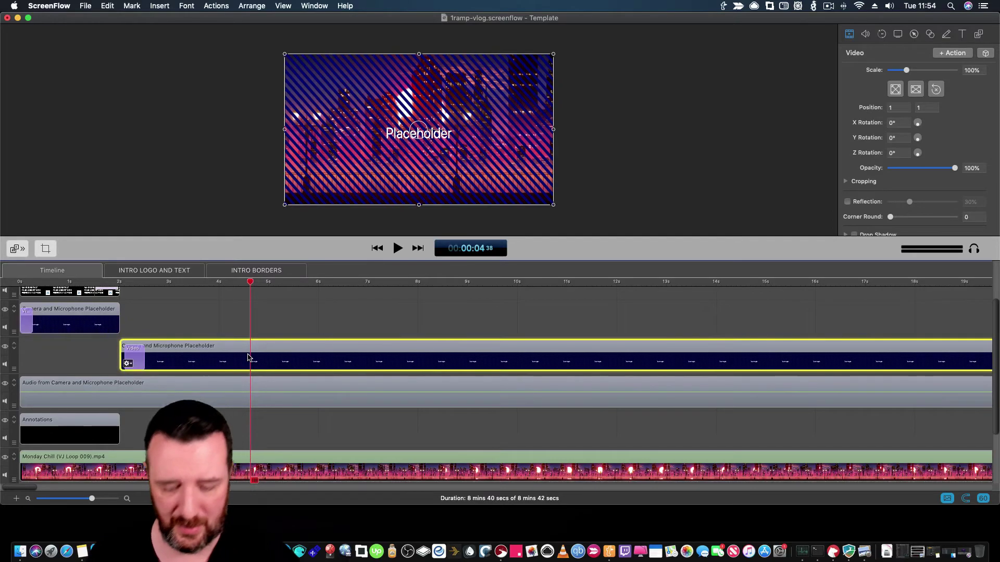
key(t)
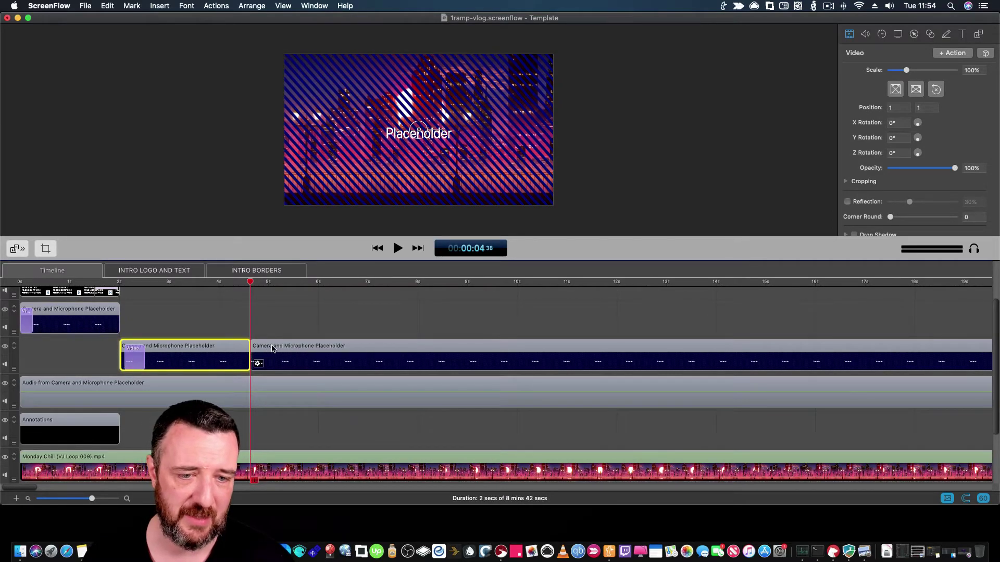
click(276, 349)
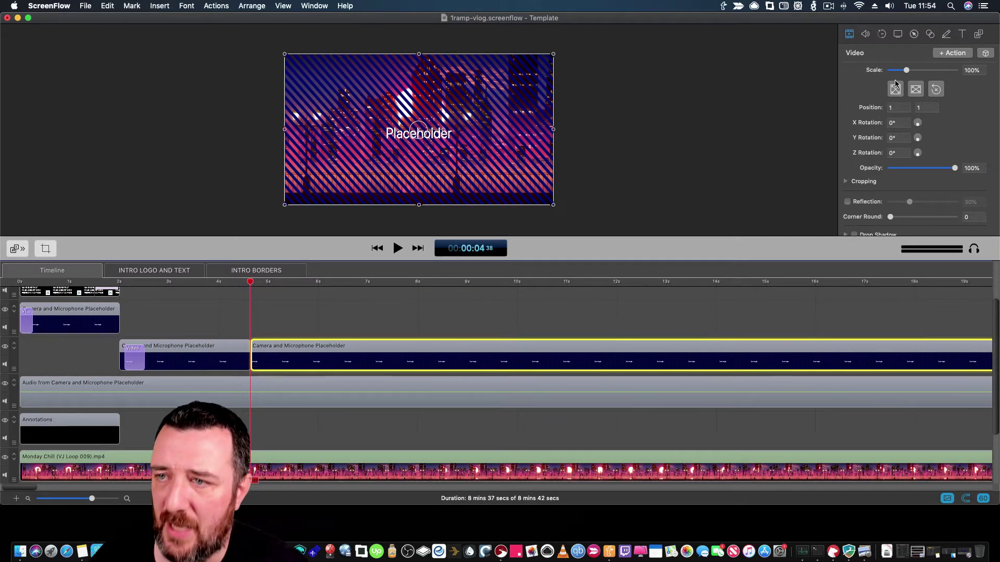
key(shift+Right)
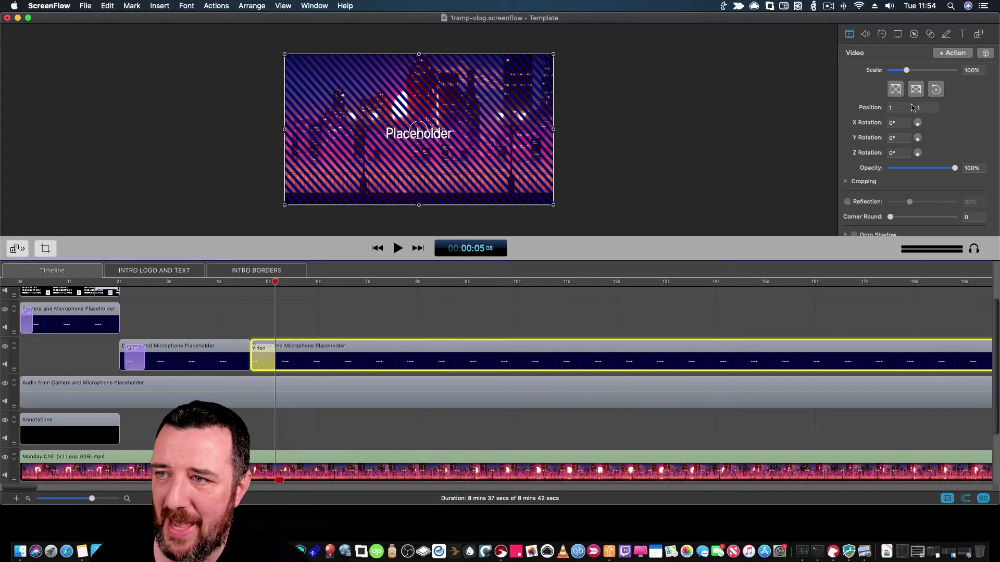
click(985, 54)
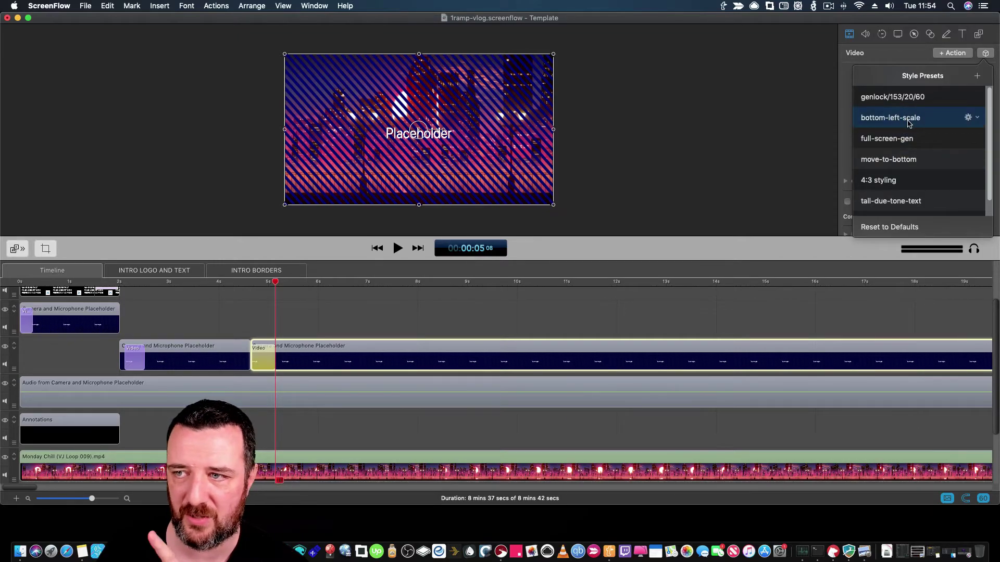
Step: Apply the bottom-left-scale style preset to the second camera placeholder clip
click(977, 118)
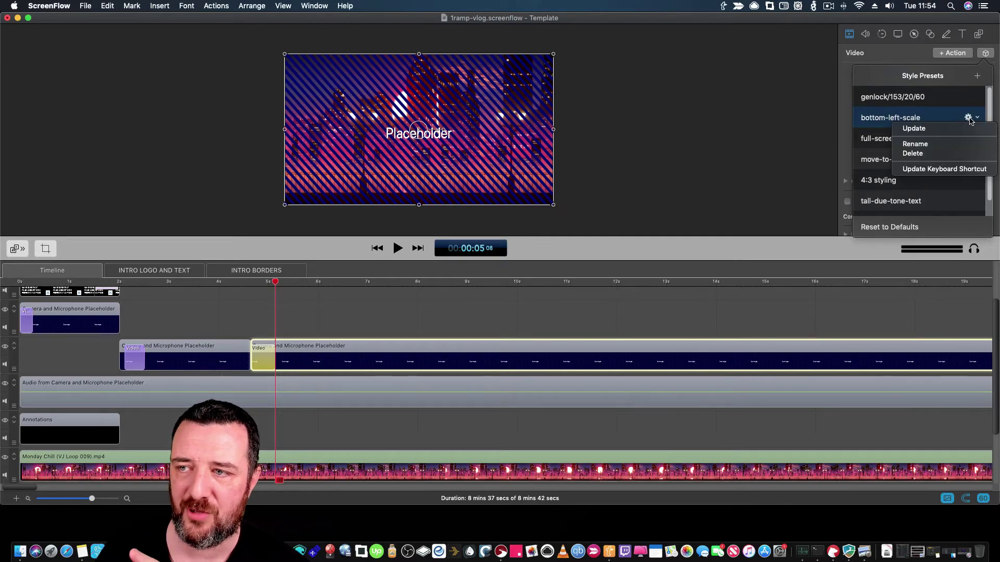
click(969, 118)
click(969, 119)
click(968, 118)
click(953, 118)
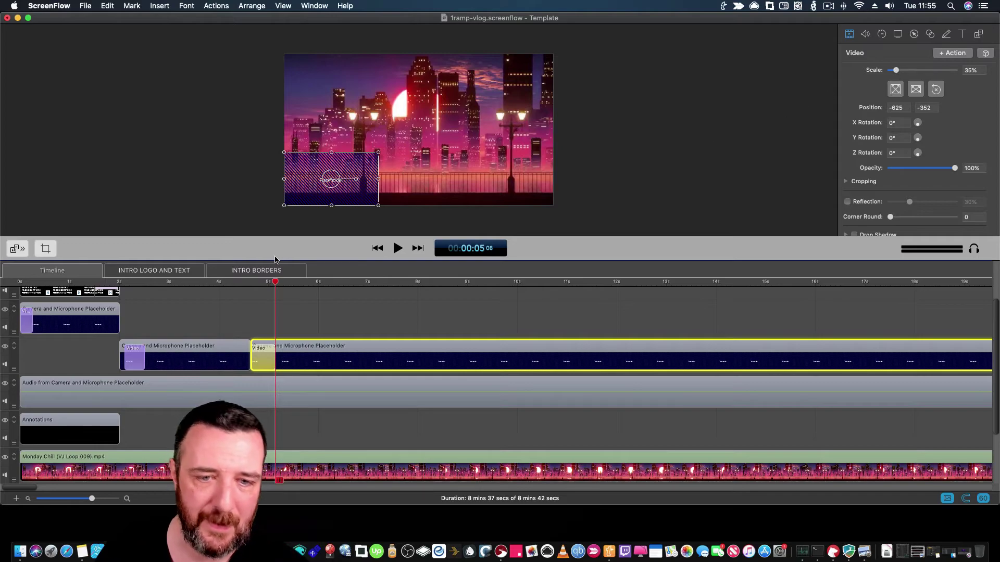
Step: Scrub the timeline to preview the placeholder shrinking to 35% in the bottom-left corner
mouse_move(259, 349)
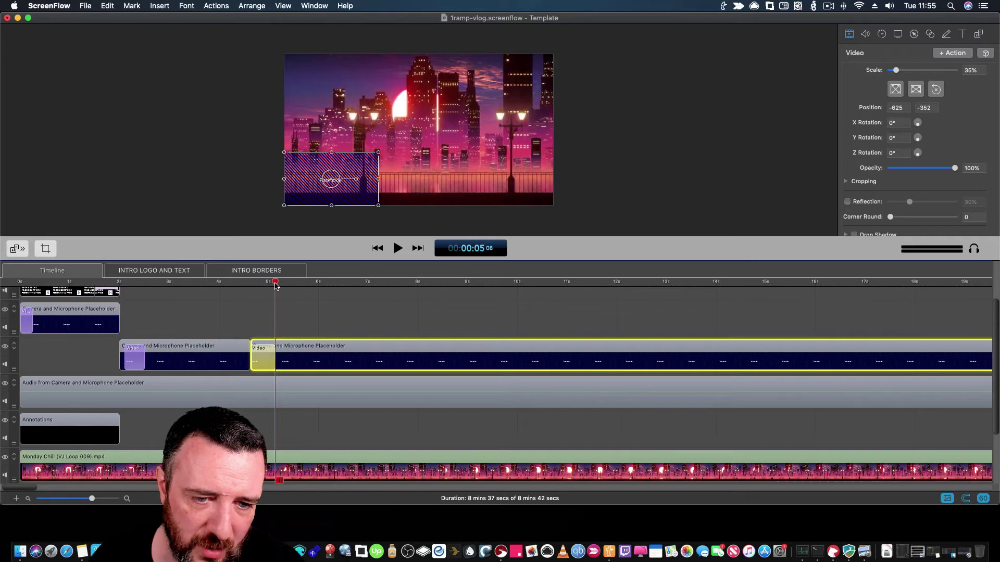
drag(271, 285, 267, 286)
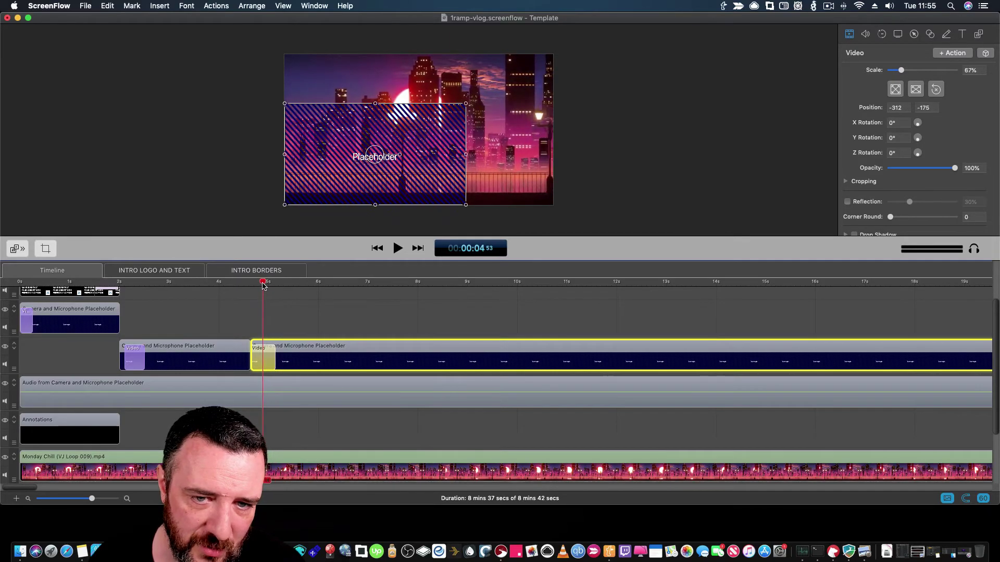
drag(263, 286, 252, 286)
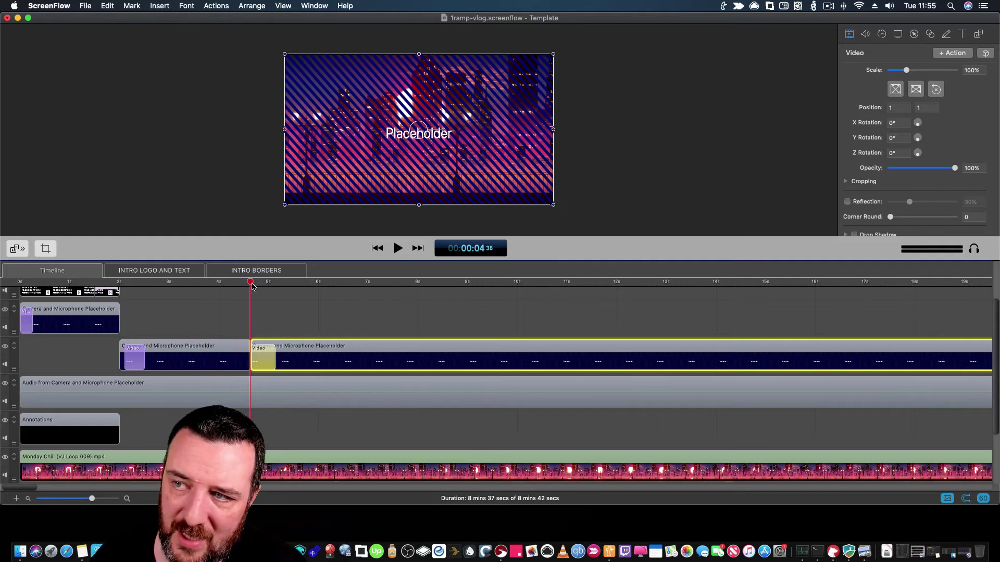
drag(253, 286, 413, 294)
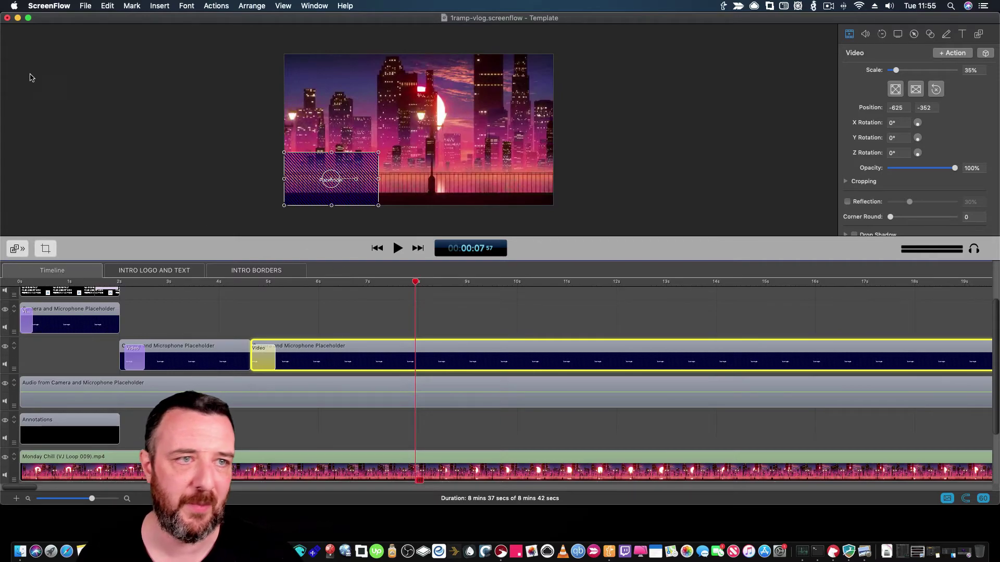
Step: Close the 1ramp-vlog.screenflow document window to bring up the save-changes prompt
click(7, 19)
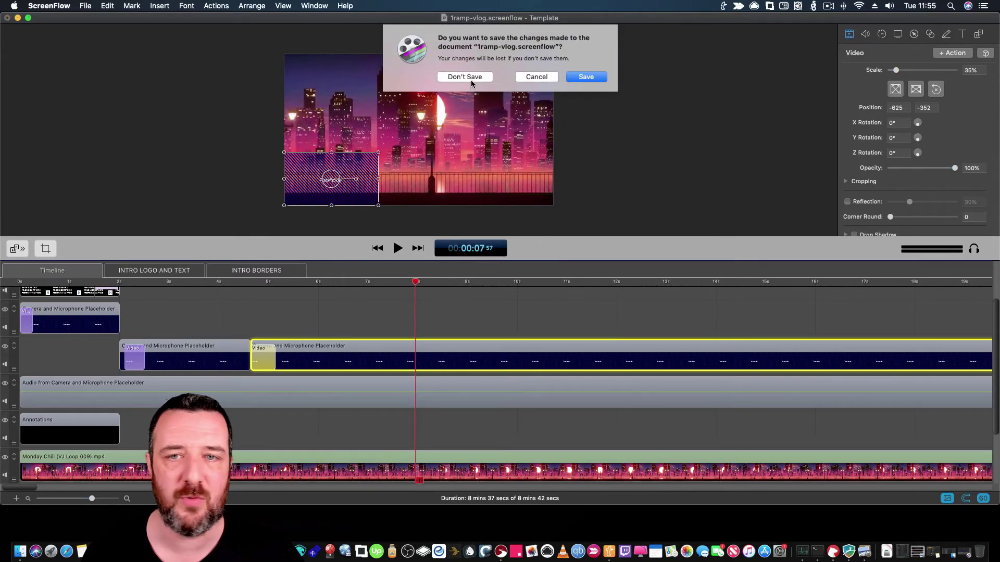